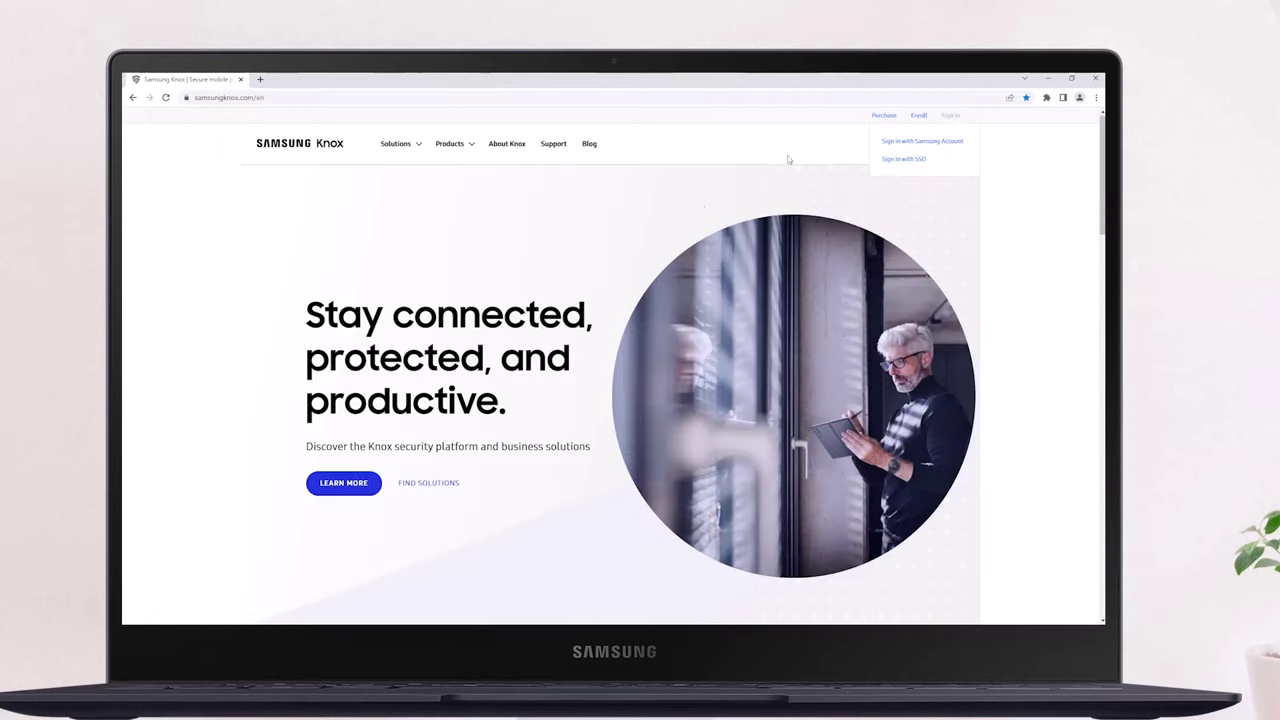
Sign in to Samsung Knox with the Samsung account password and launch the Knox Manage console
left_click(929, 143)
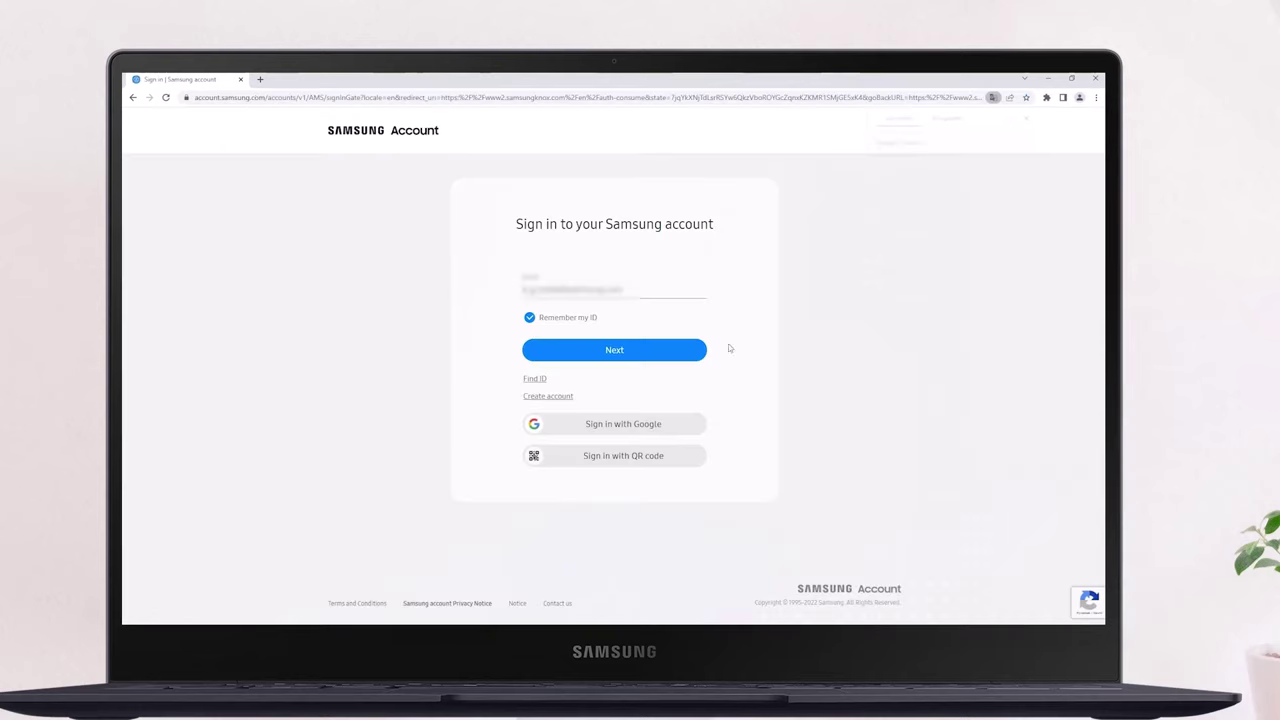
left_click(680, 352)
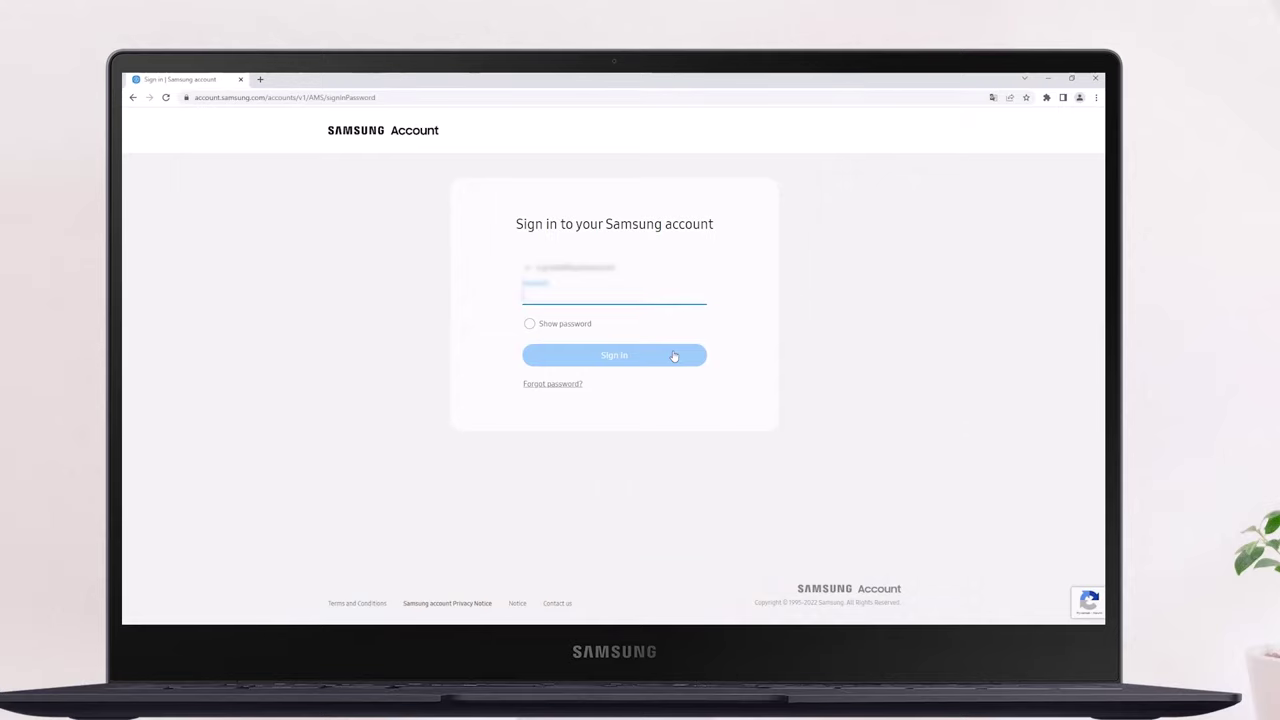
key("ctrl+v")
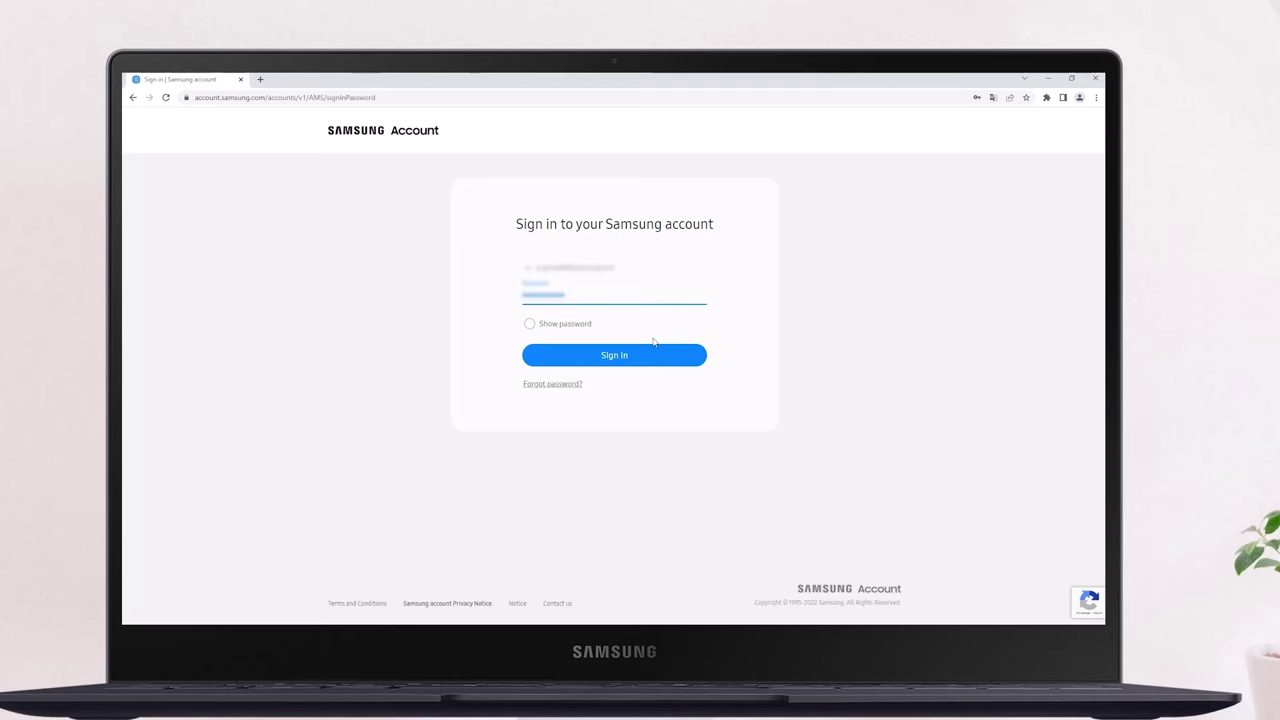
left_click(653, 352)
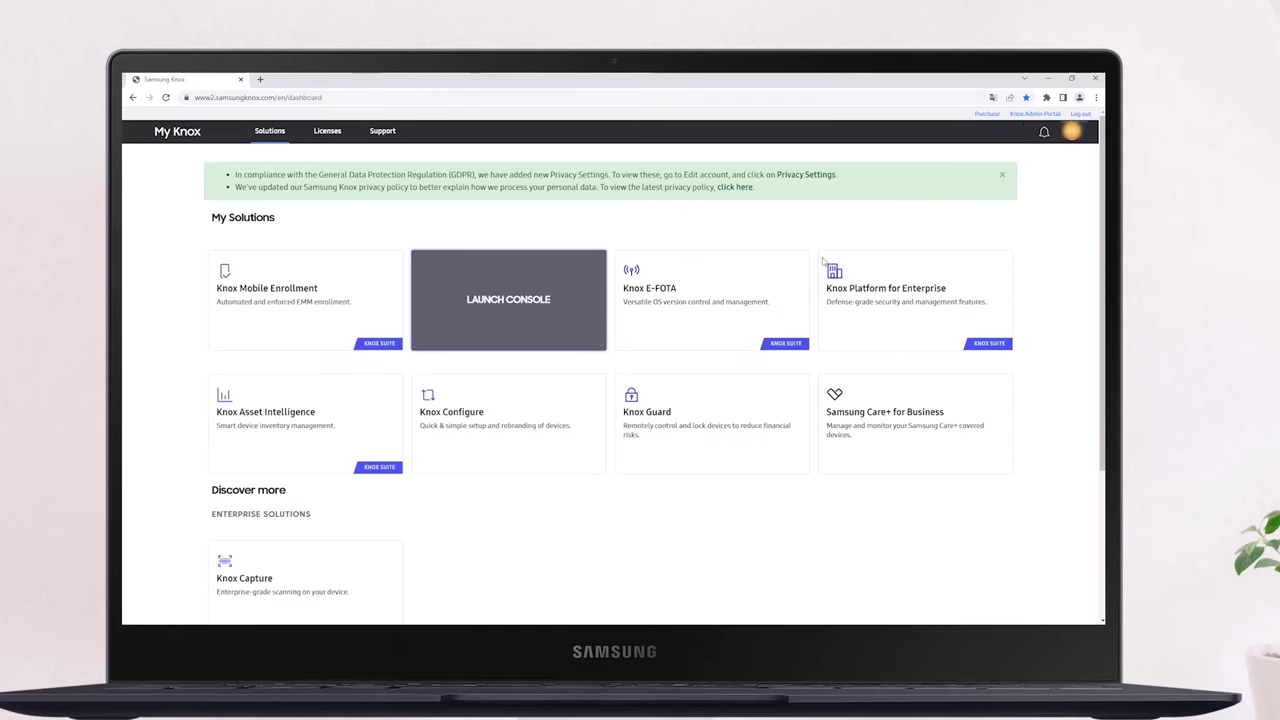
left_click(512, 308)
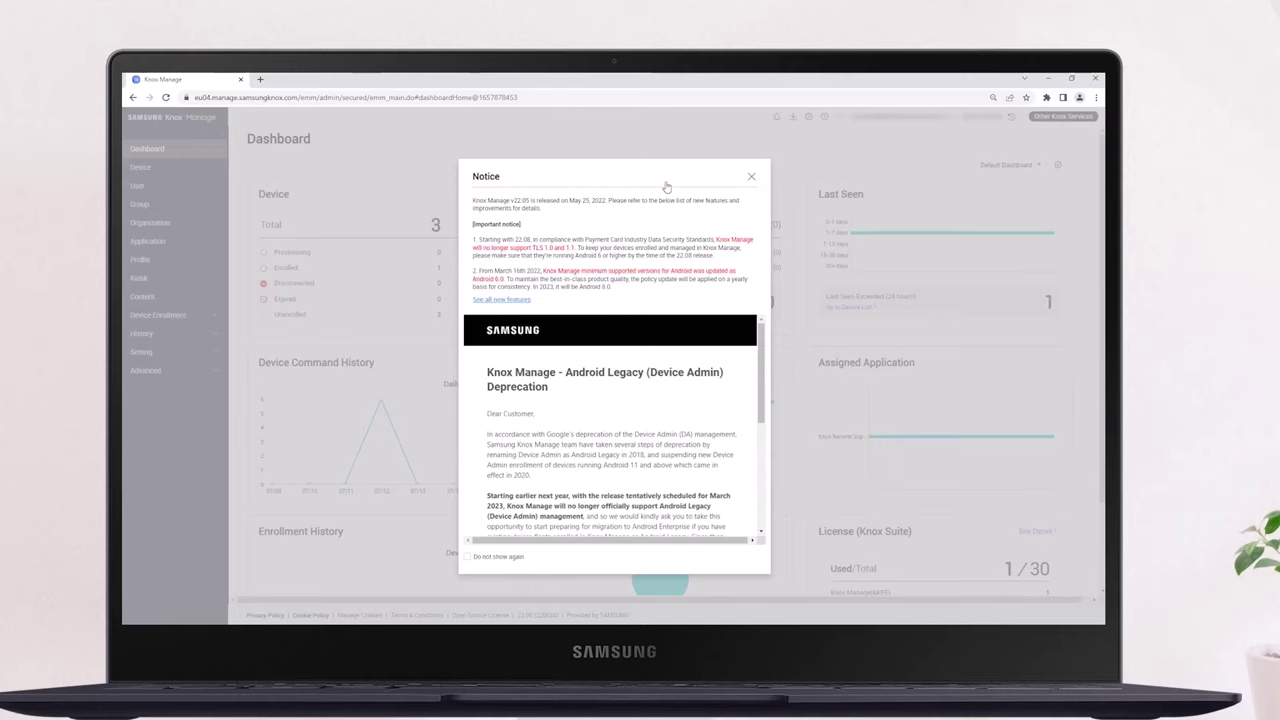
Dismiss the release notice, go to the Kiosk page and begin adding a new kiosk
left_click(751, 177)
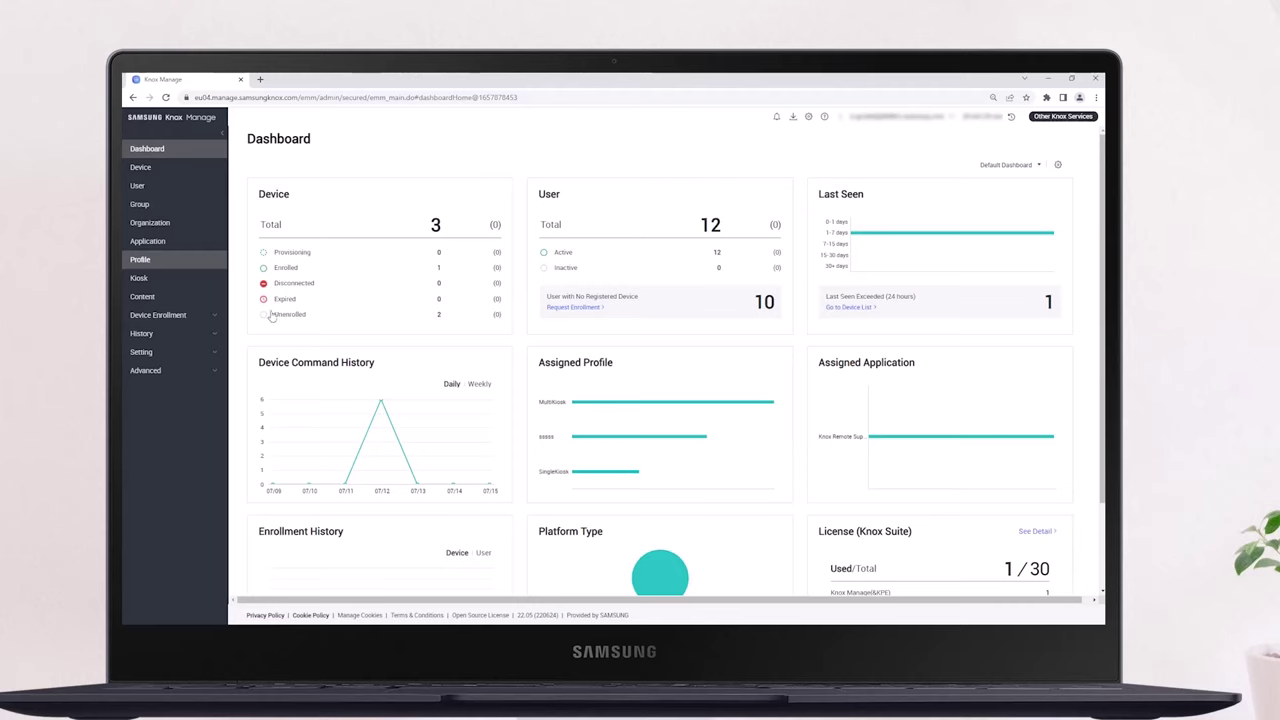
left_click(140, 281)
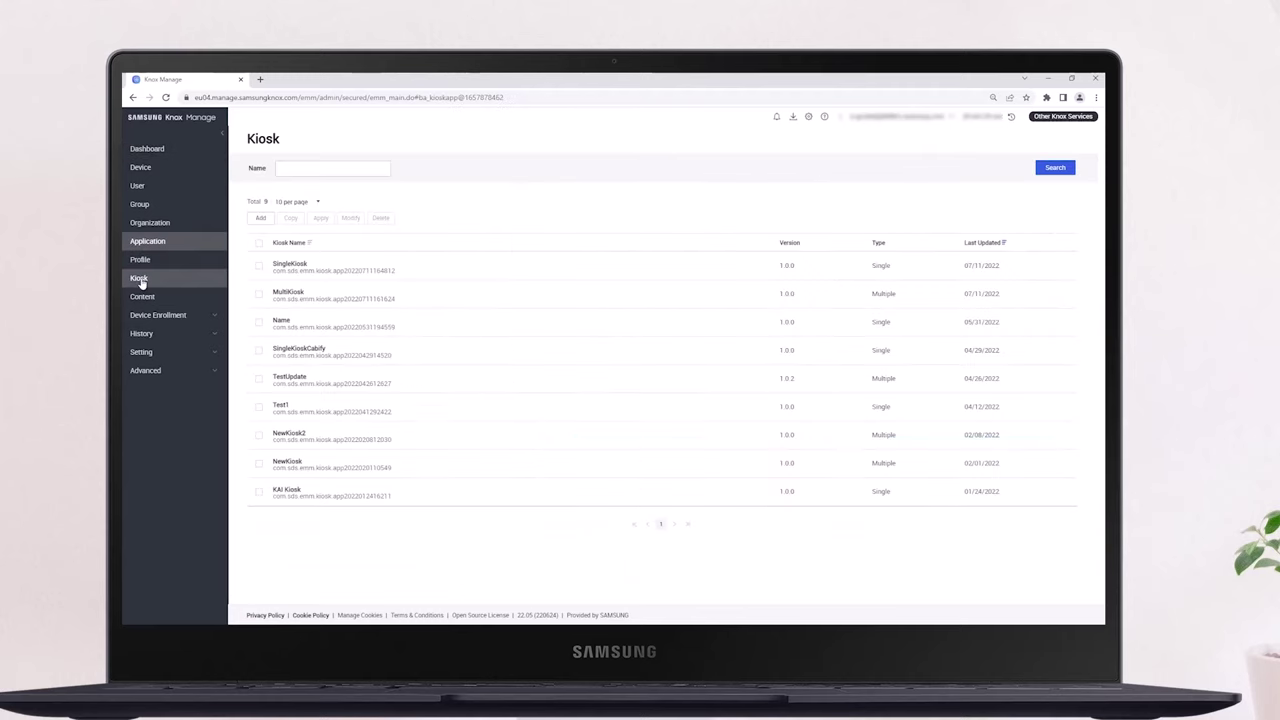
left_click(258, 219)
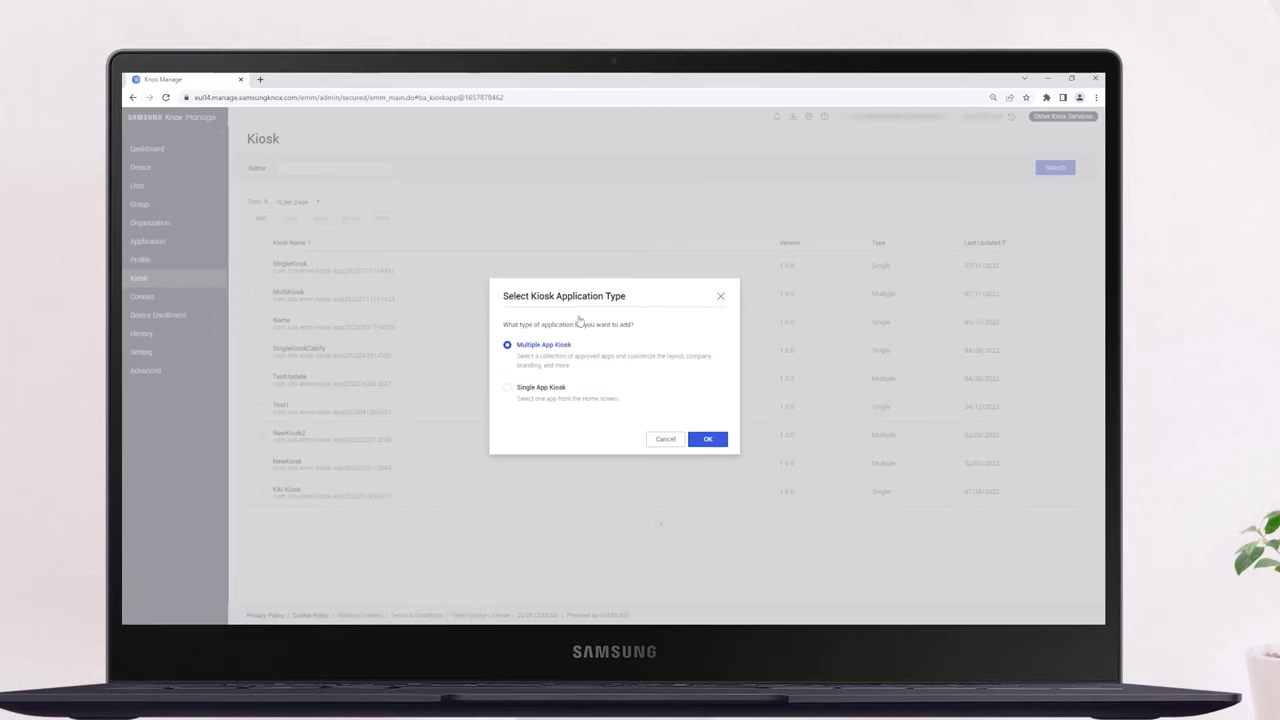
Confirm Multiple App Kiosk as the type and name the kiosk NewMultiKiosk
left_click(698, 440)
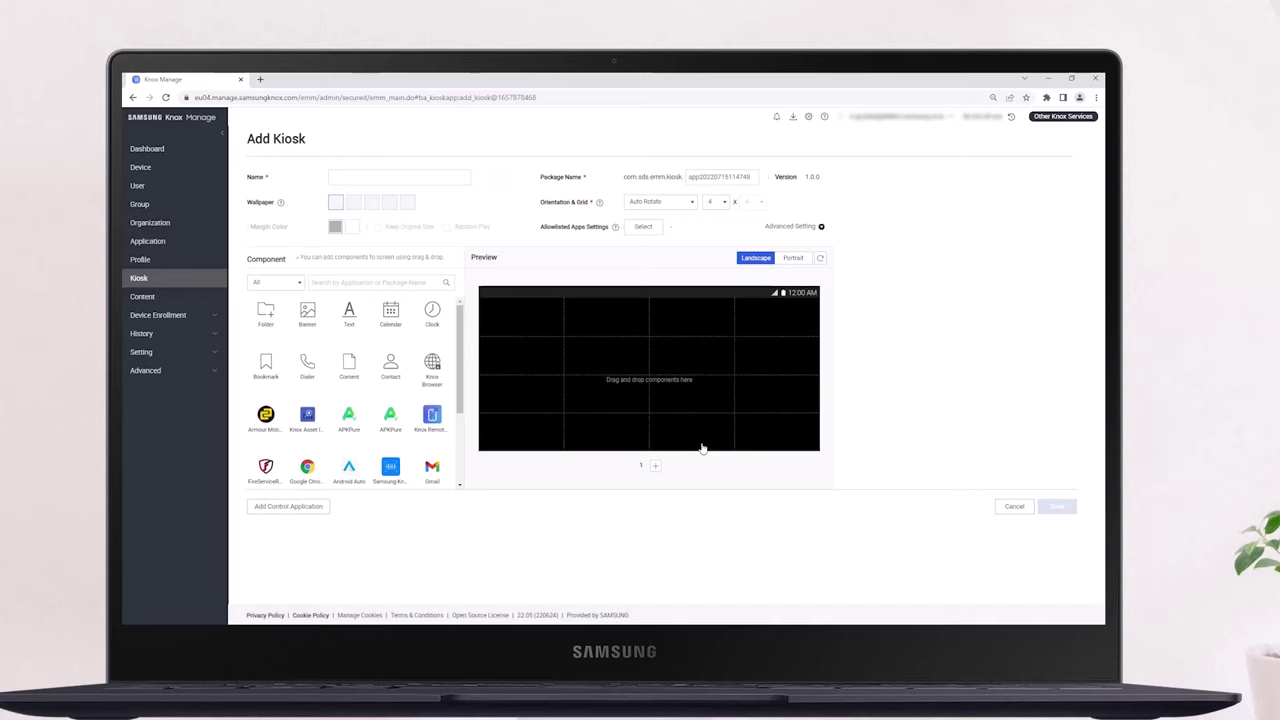
left_click(426, 180)
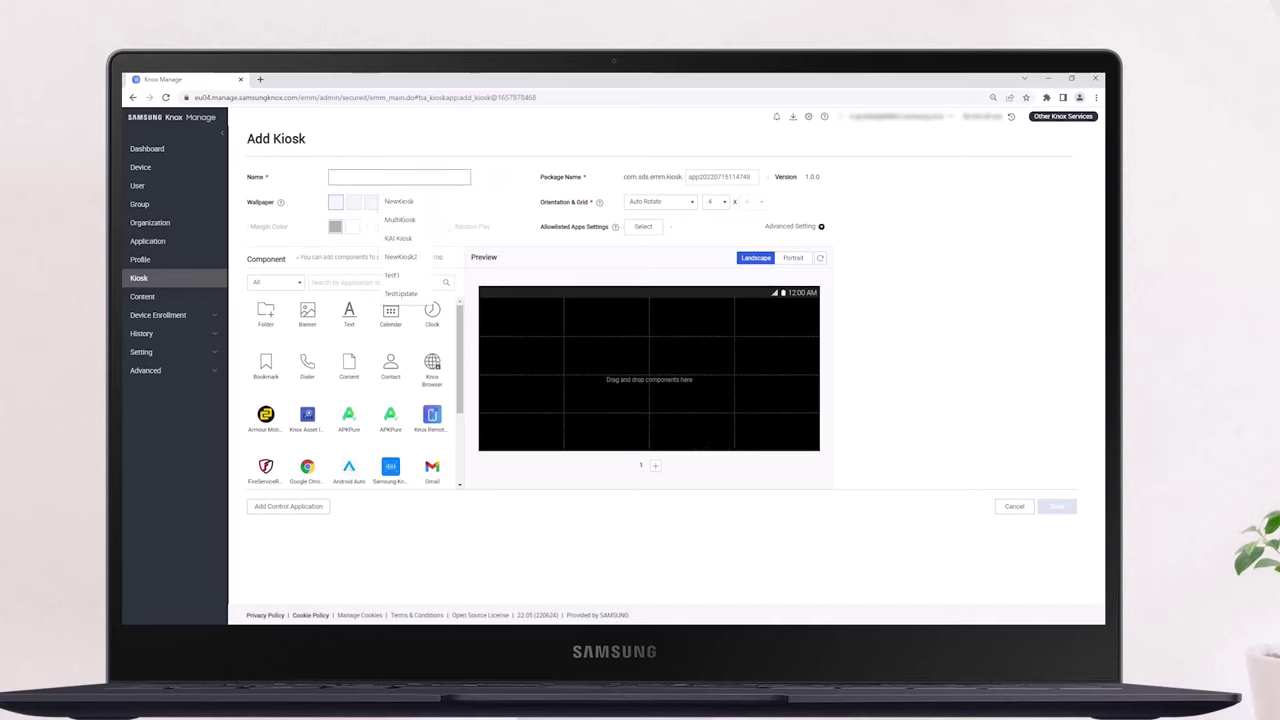
type("NewMultiKiosk")
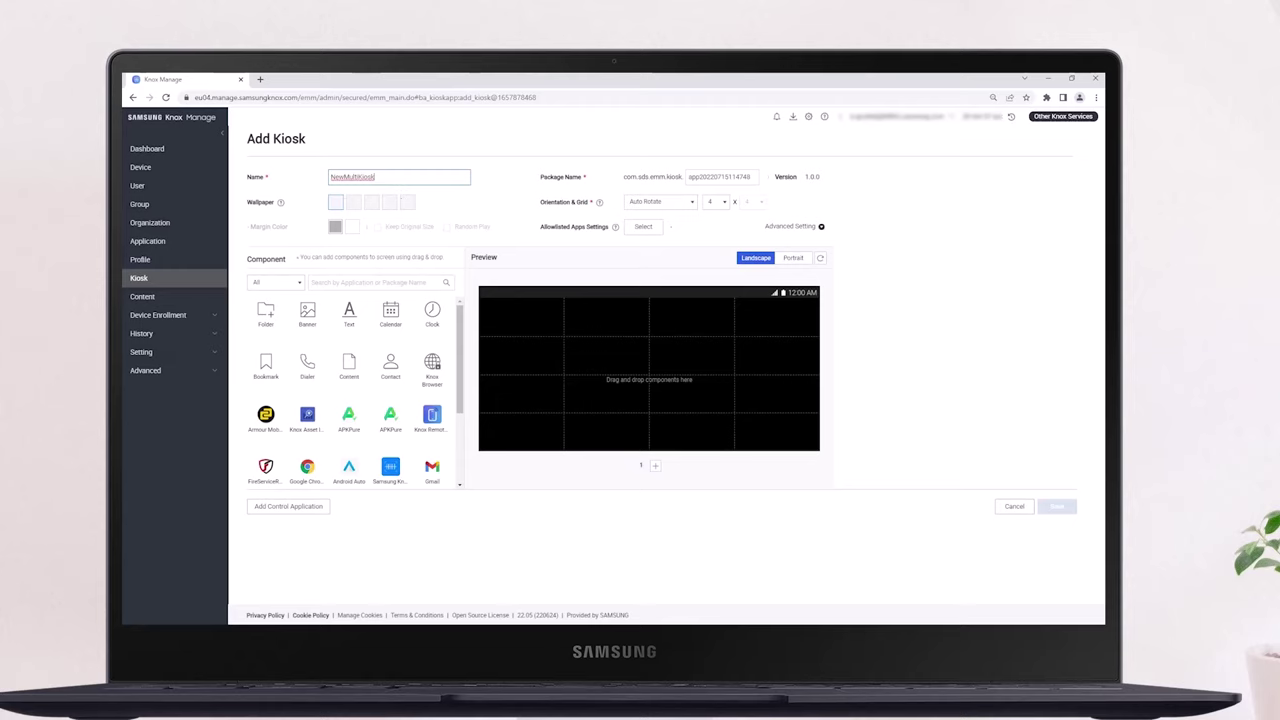
Set the tapeta-05 photo as the kiosk wallpaper
left_click(336, 203)
left_click(614, 376)
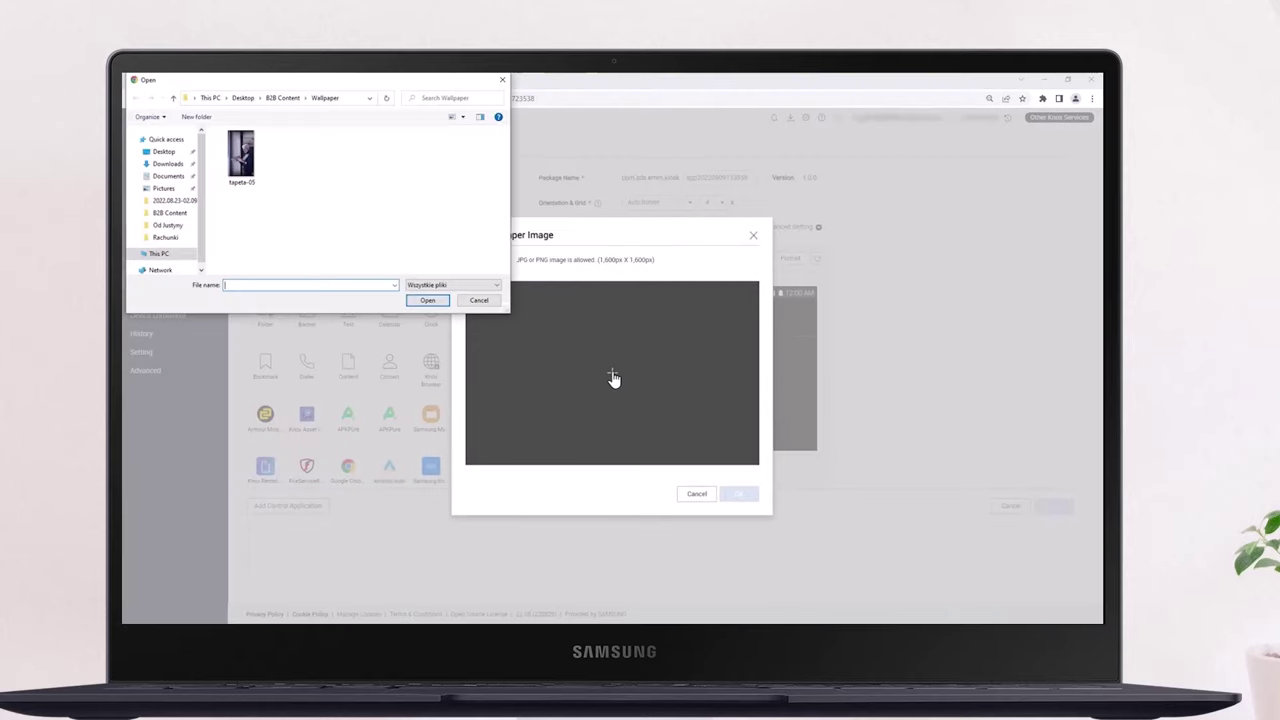
double_click(242, 168)
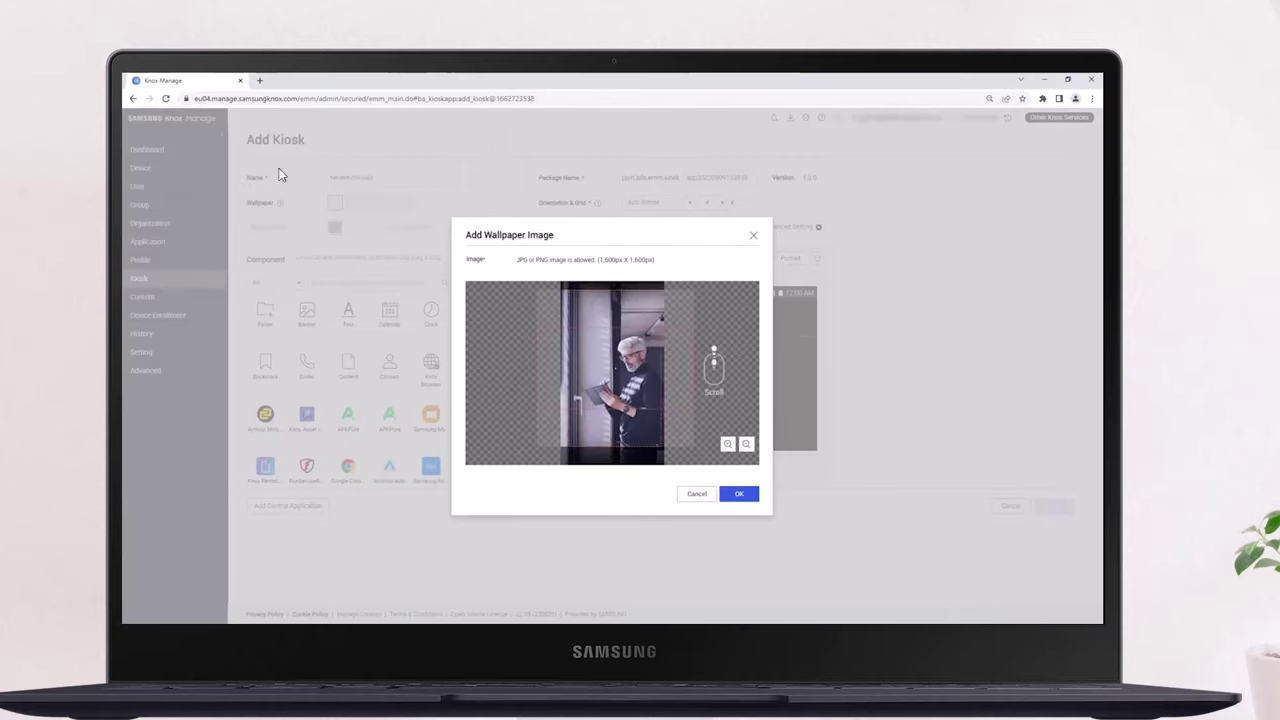
left_click(752, 494)
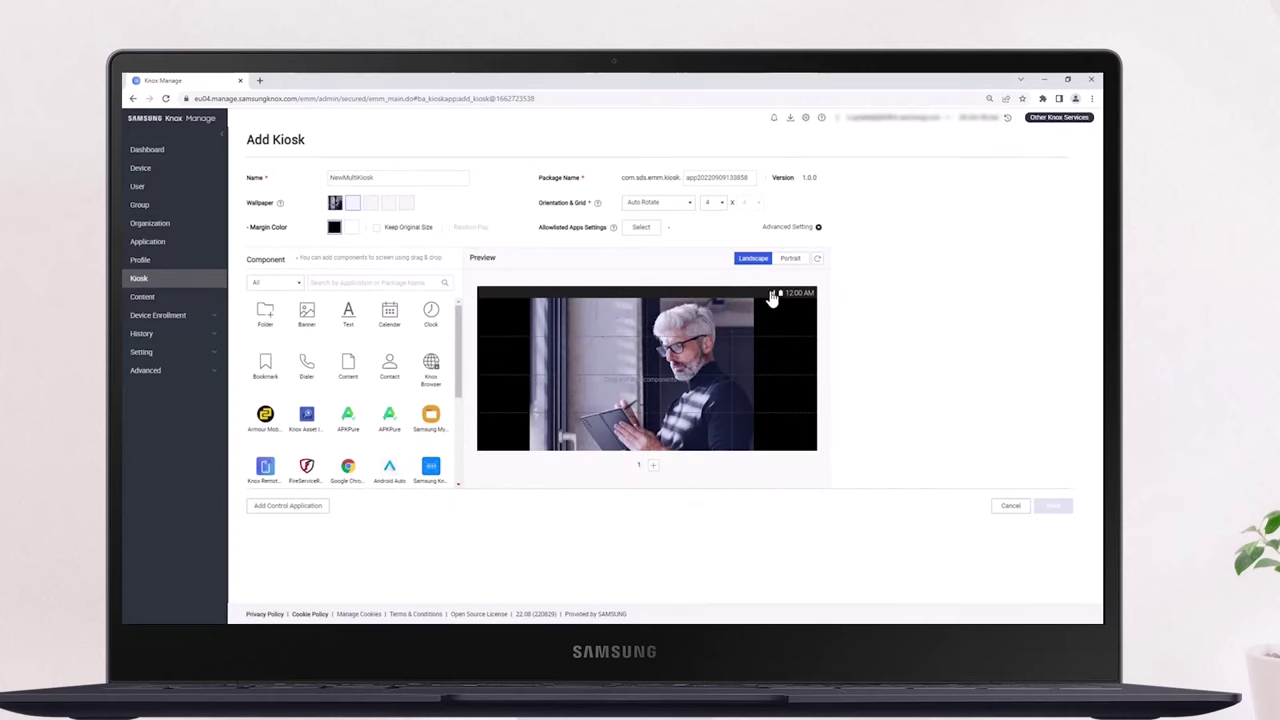
Preview the kiosk in portrait, expand Advanced Setting and keep the status bar enabled
left_click(790, 260)
left_click(753, 262)
left_click(788, 260)
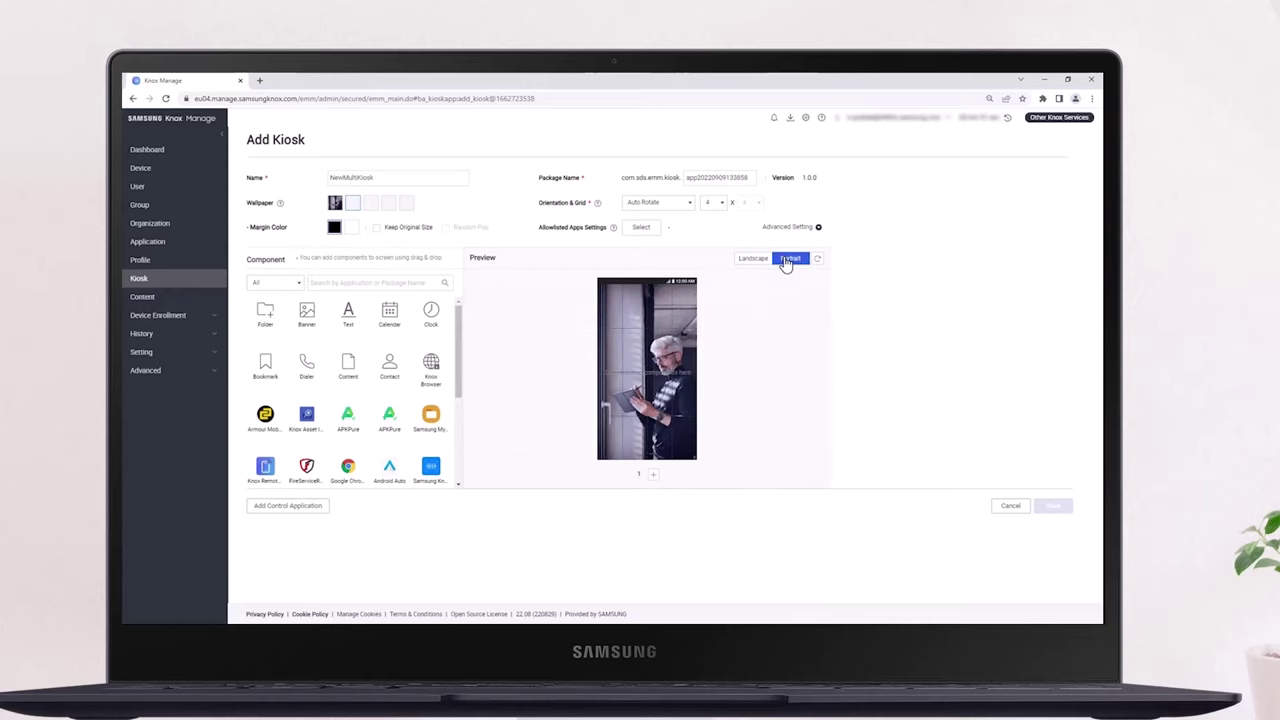
left_click(800, 228)
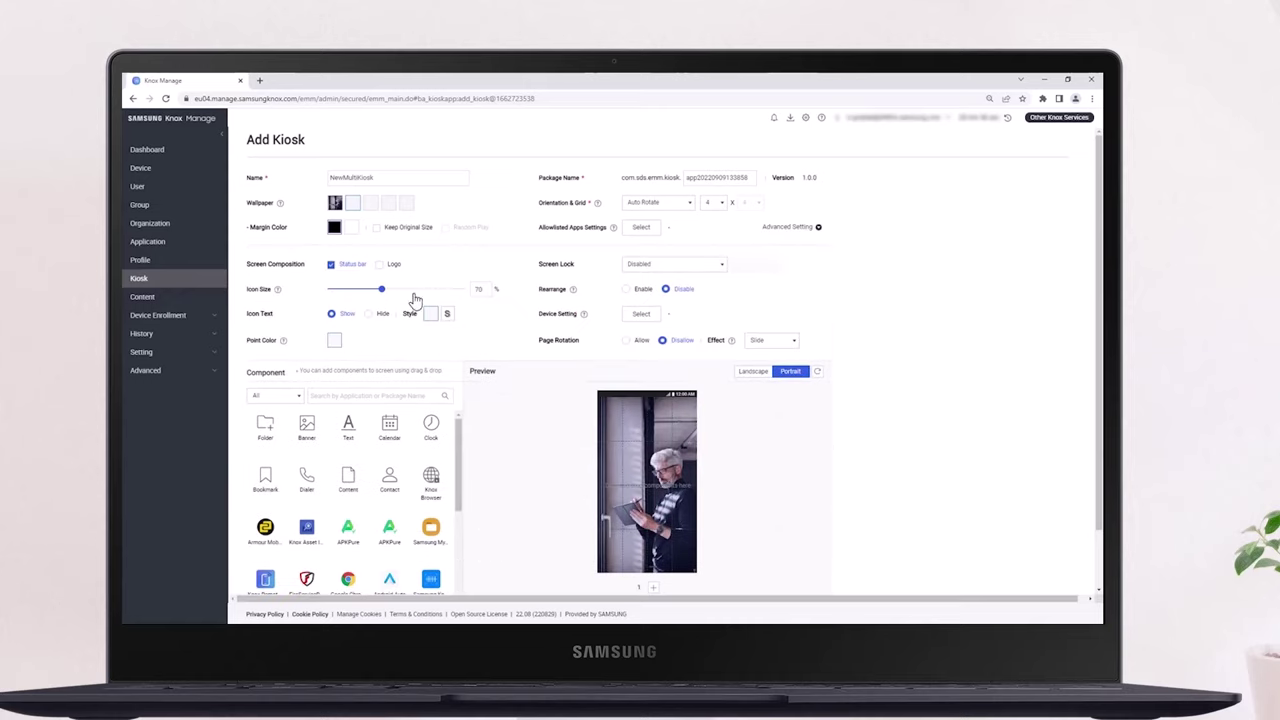
left_click(331, 264)
left_click(331, 264)
left_click(331, 264)
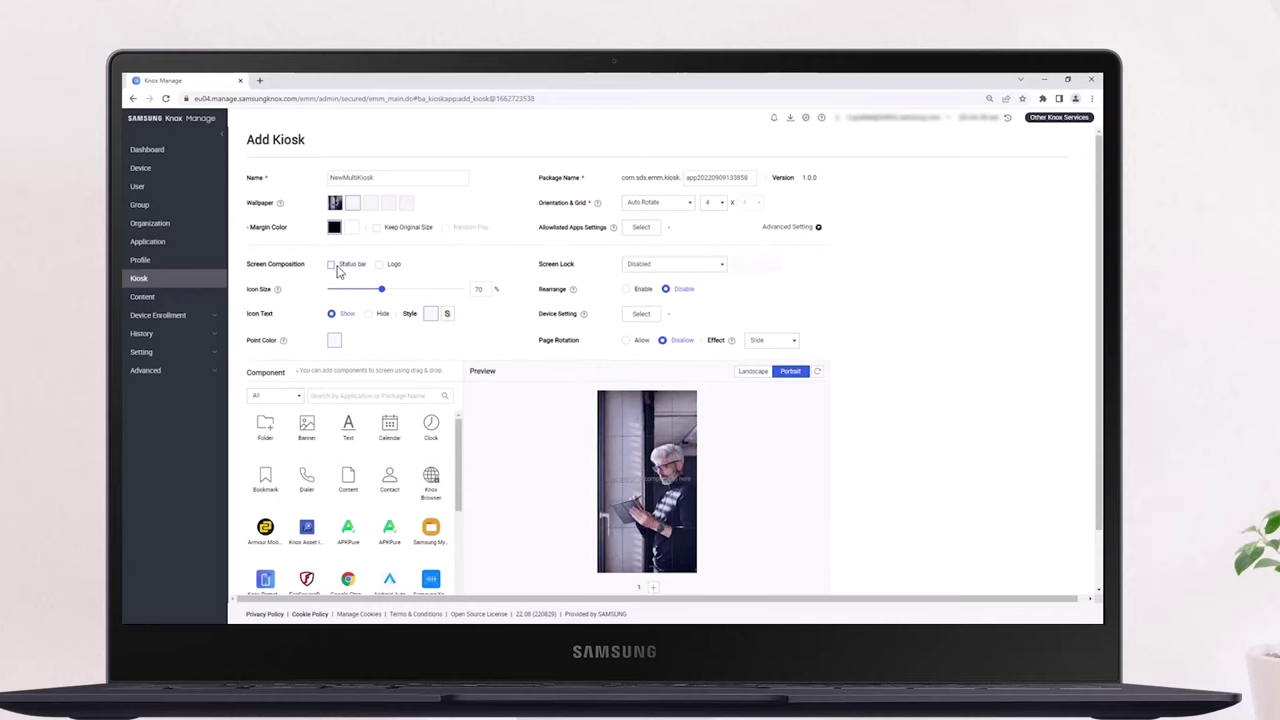
left_click(331, 264)
Allow Wi-Fi, Bluetooth, Time Zone, Flash Light, Language, Airplane Mode, Sound and Lock Screen settings
left_click(641, 313)
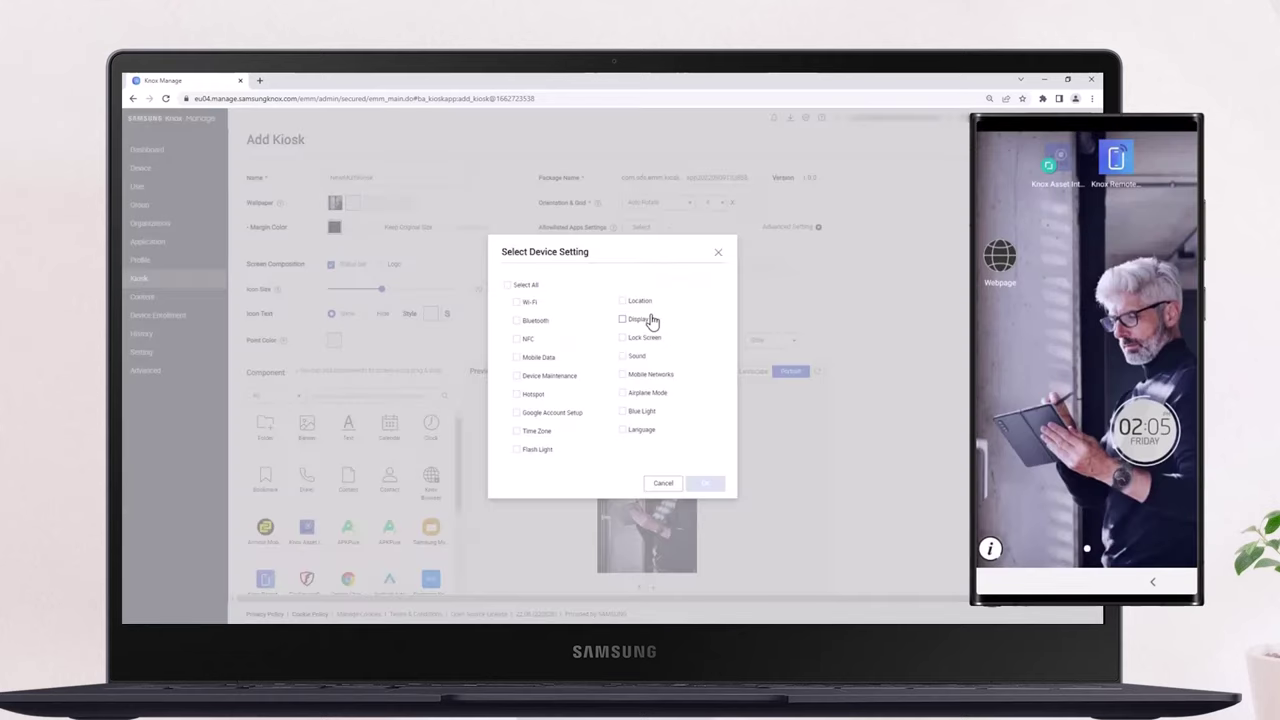
left_click(517, 302)
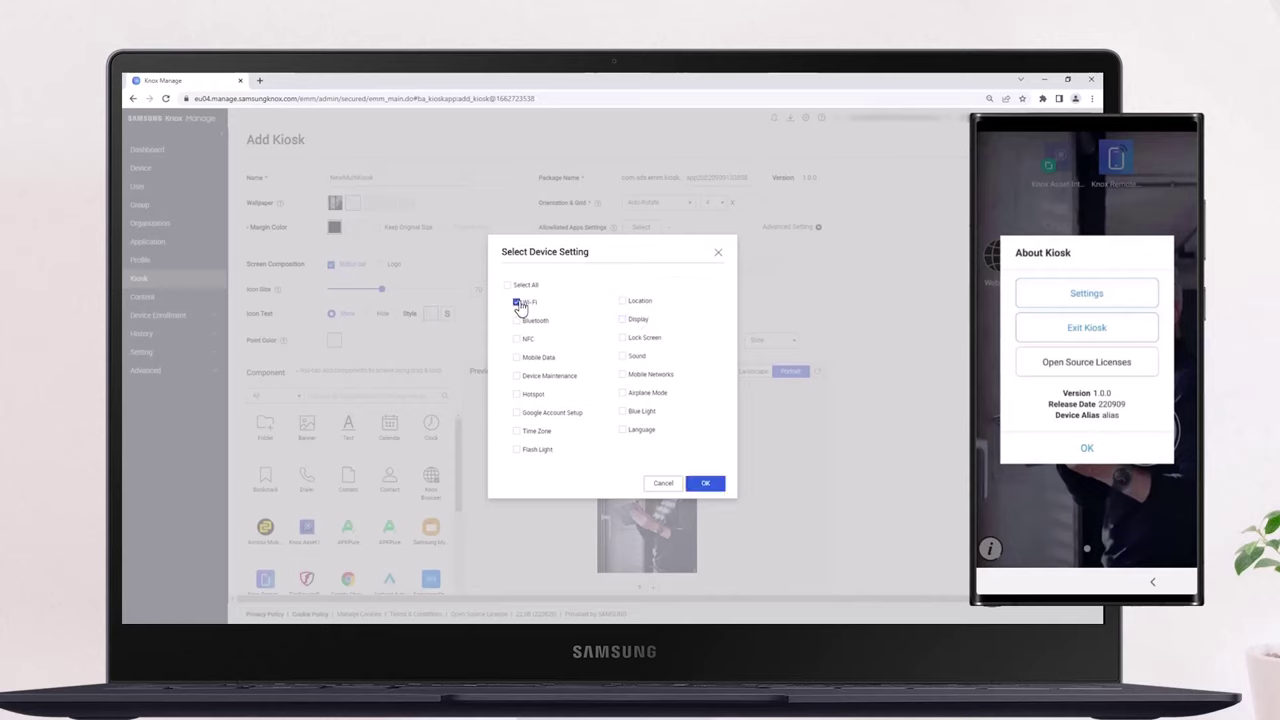
left_click(517, 321)
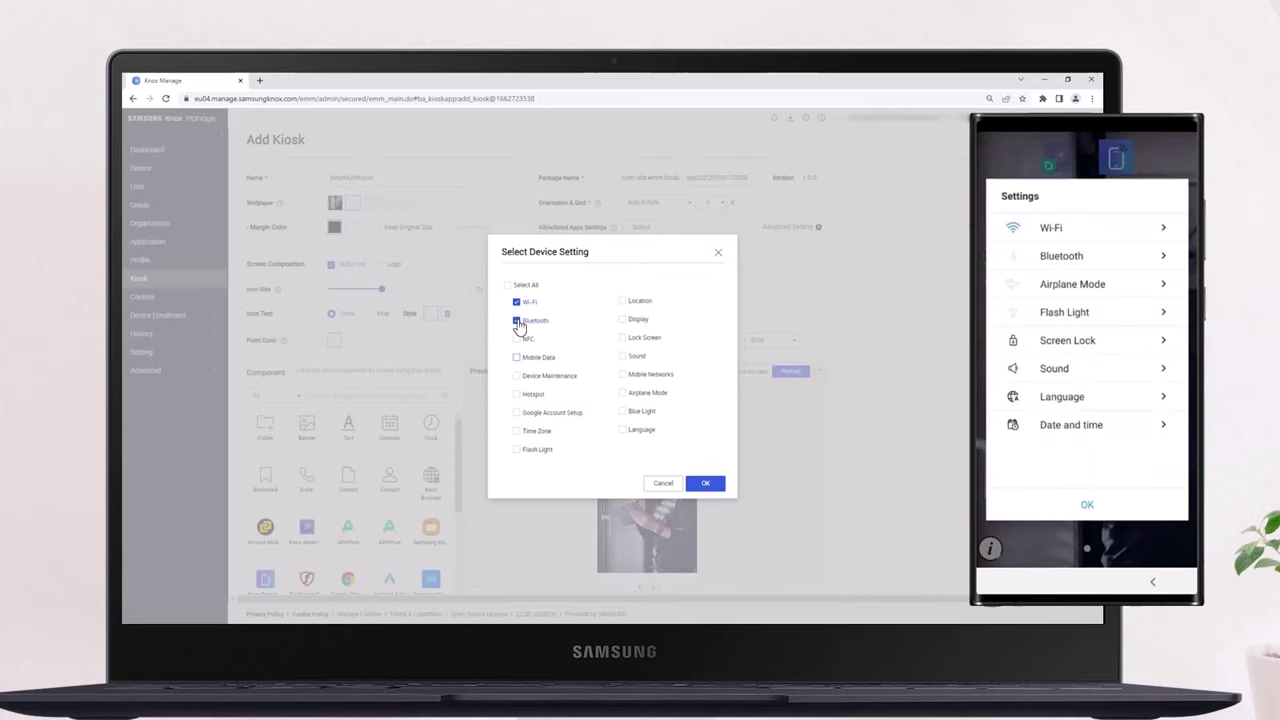
left_click(517, 432)
left_click(517, 450)
left_click(623, 430)
left_click(622, 393)
left_click(622, 357)
left_click(622, 338)
left_click(705, 483)
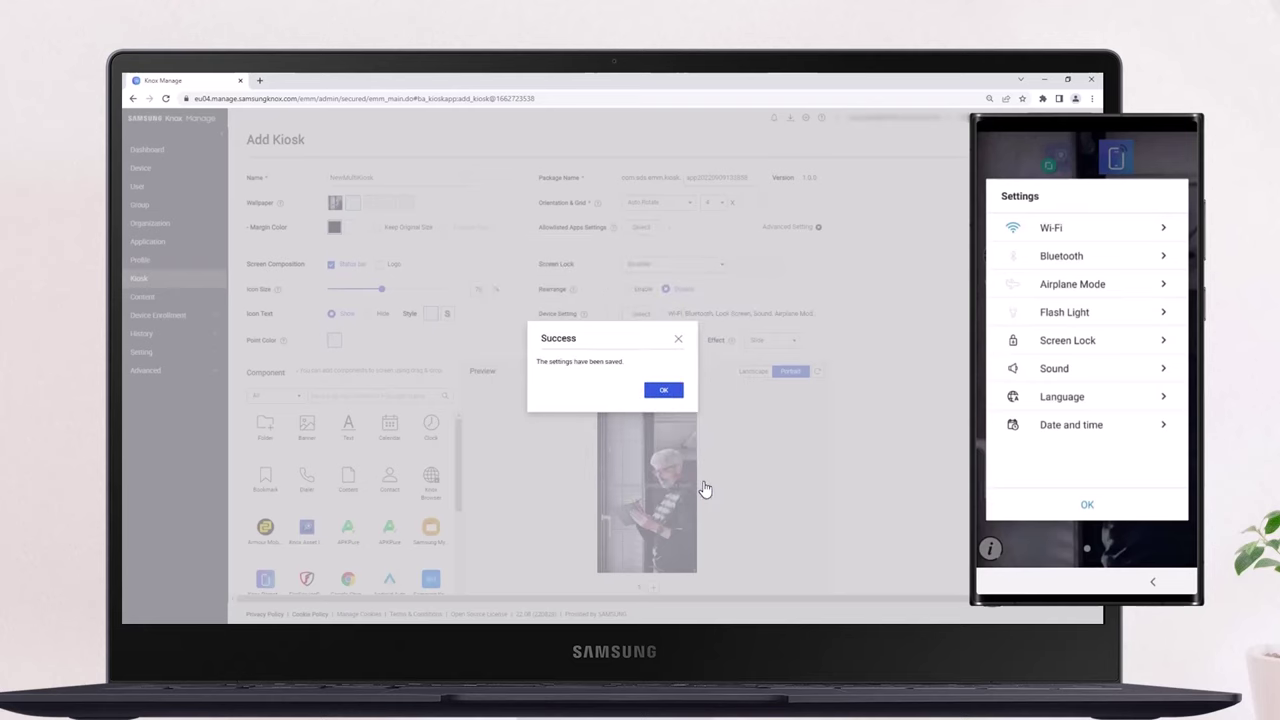
Place Knox Asset, a second Knox app, Knox Browser and a clock widget on the kiosk screen
left_click(664, 392)
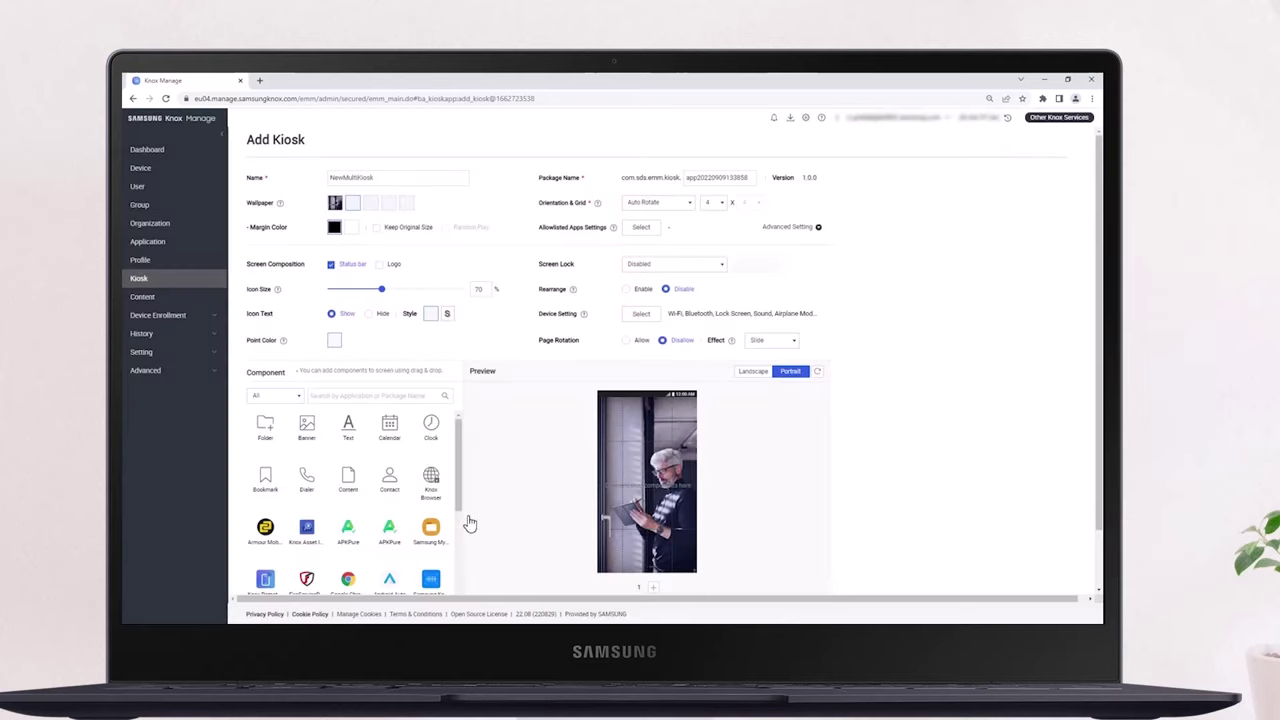
left_click(307, 530)
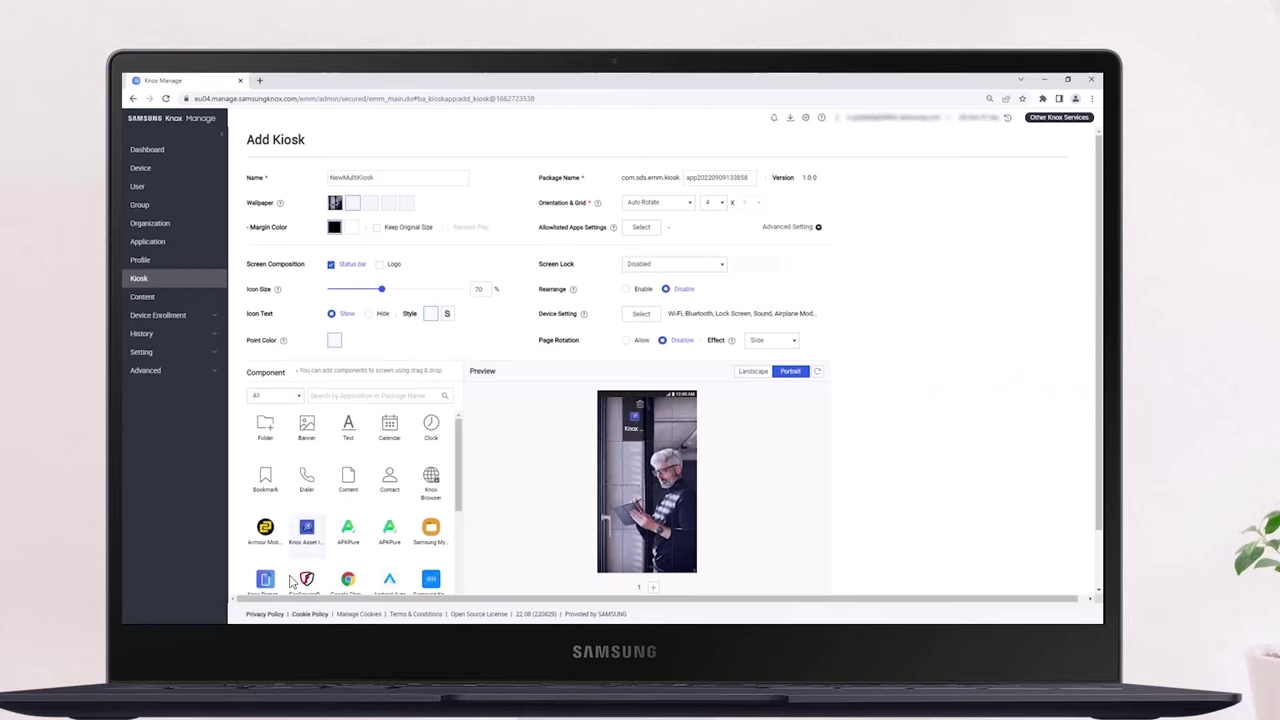
left_click_drag(634, 418, 664, 421)
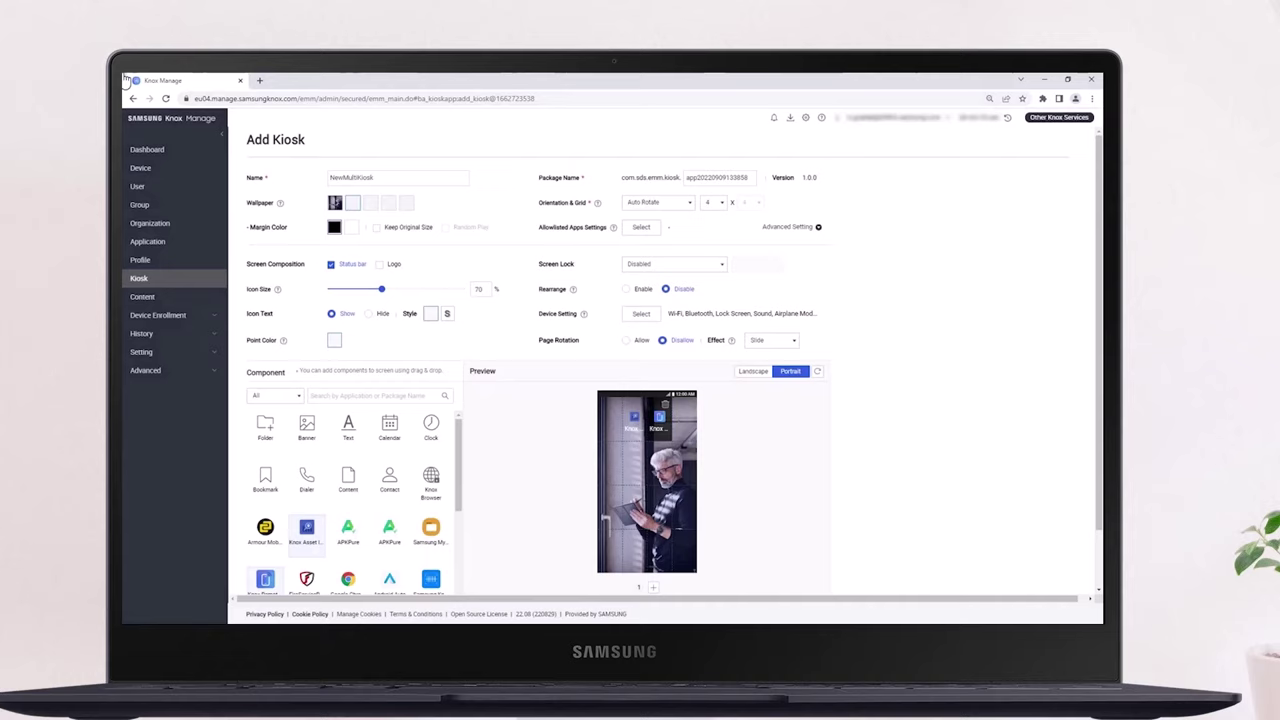
left_click(431, 479)
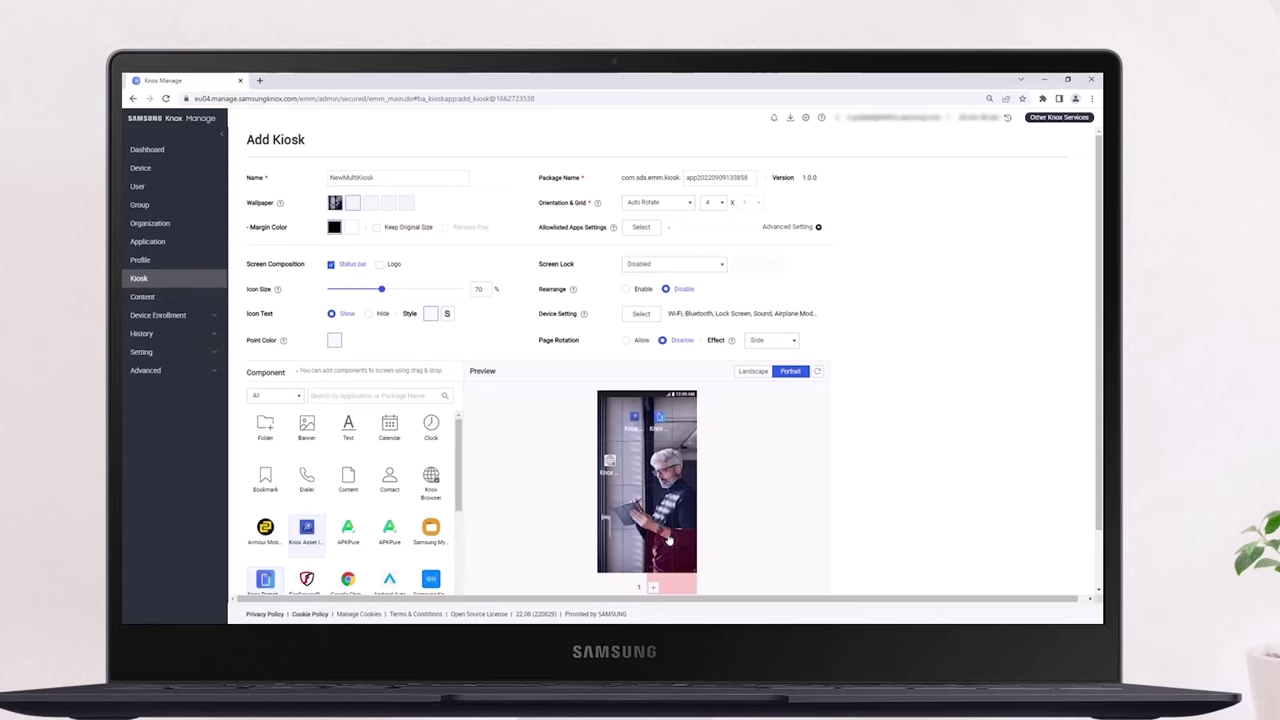
left_click_drag(430, 425, 668, 519)
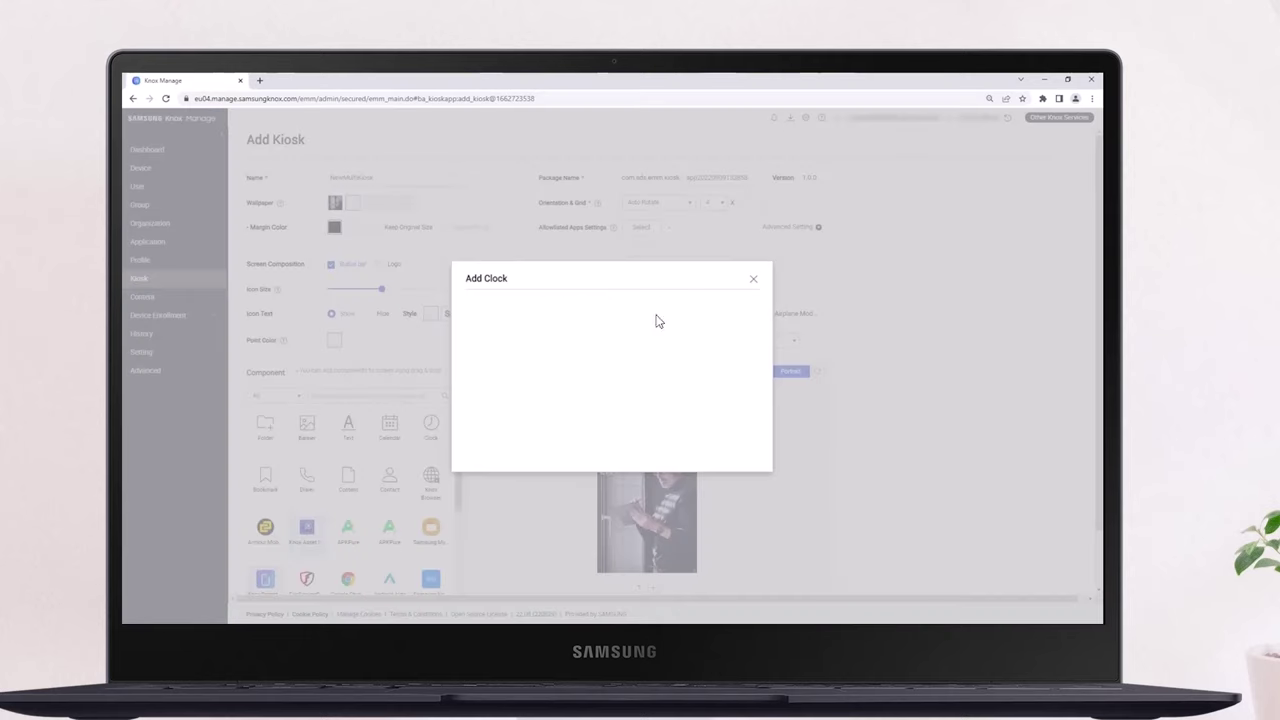
left_click(743, 449)
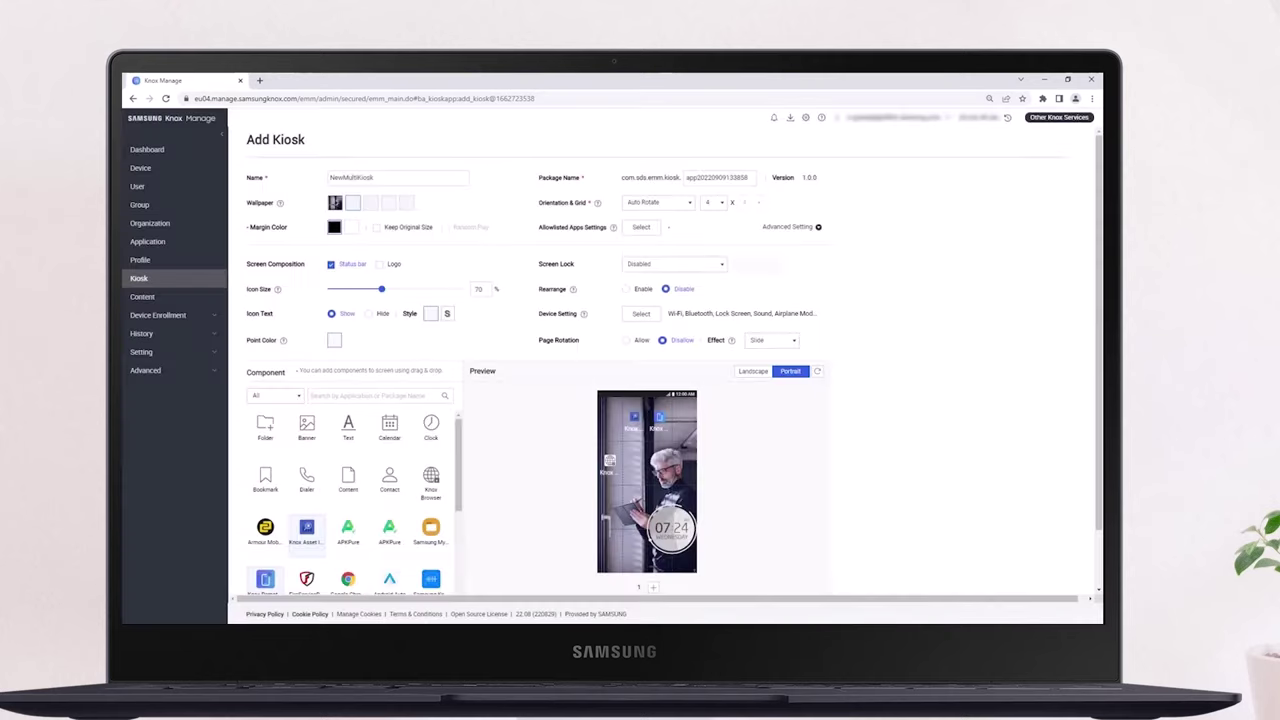
scroll(761, 448, "down", 2)
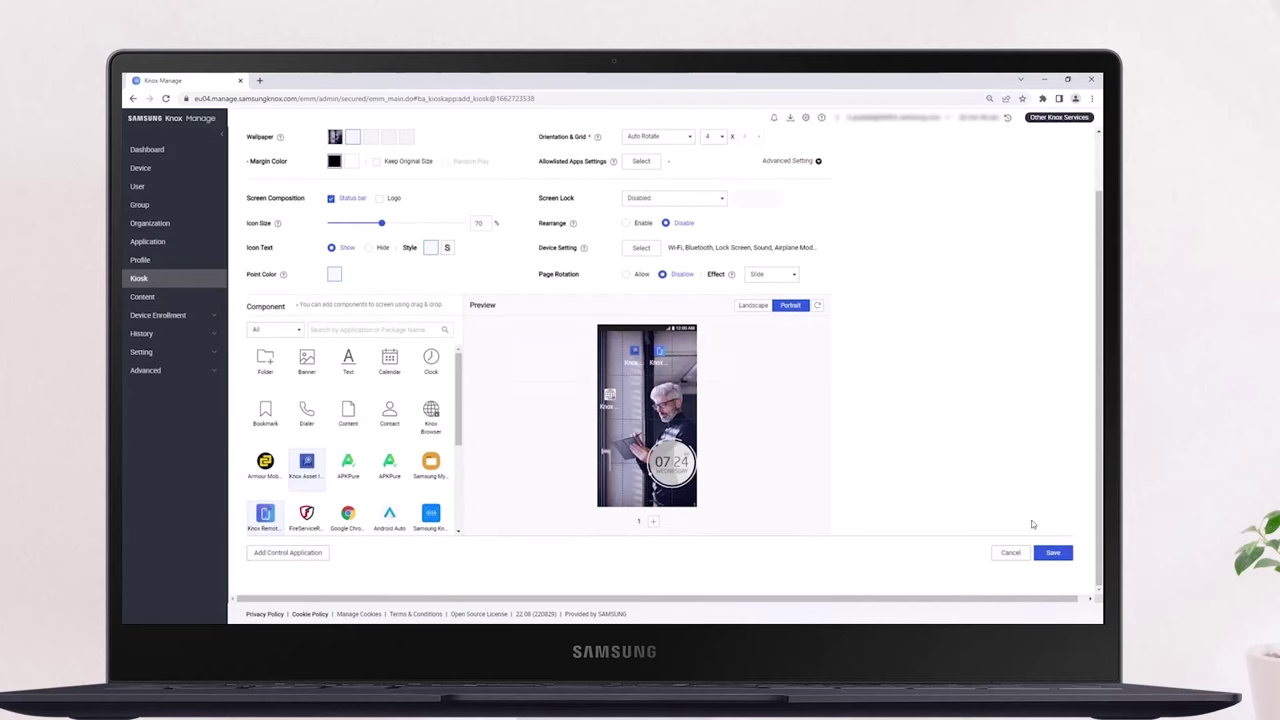
Save and confirm the NewMultiKiosk kiosk, then go to the Profile list
left_click(1053, 552)
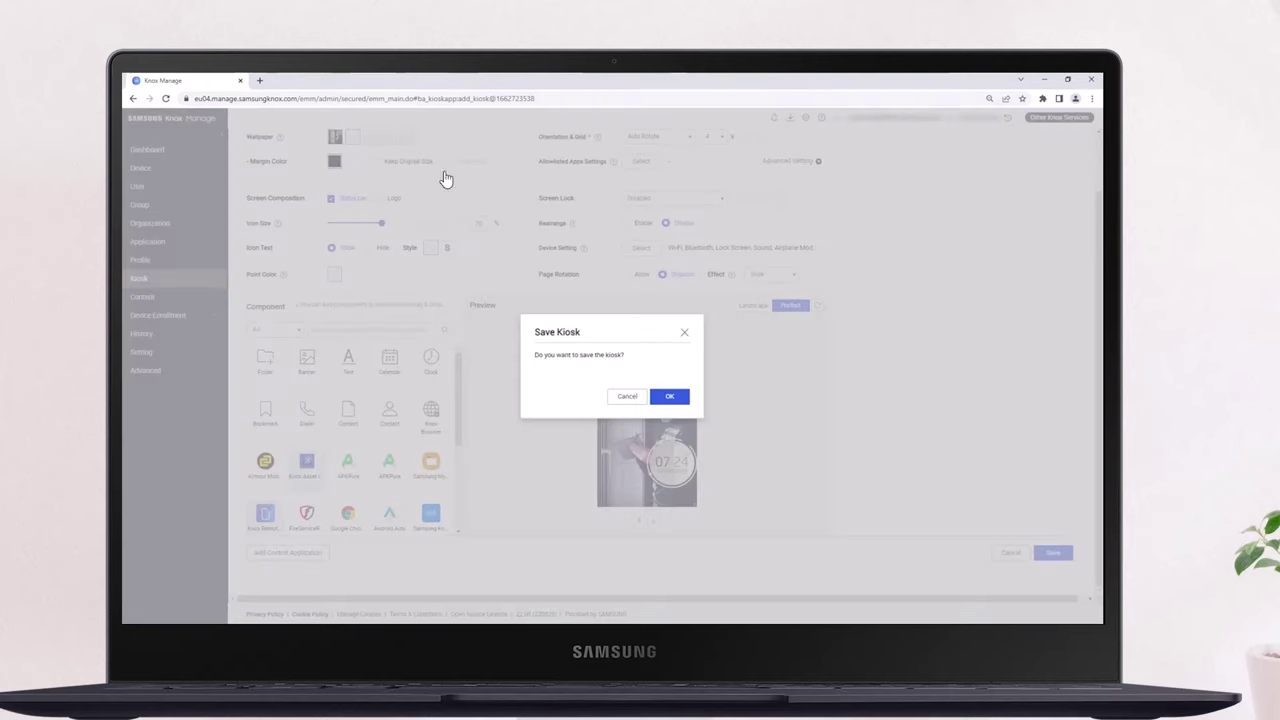
left_click(672, 397)
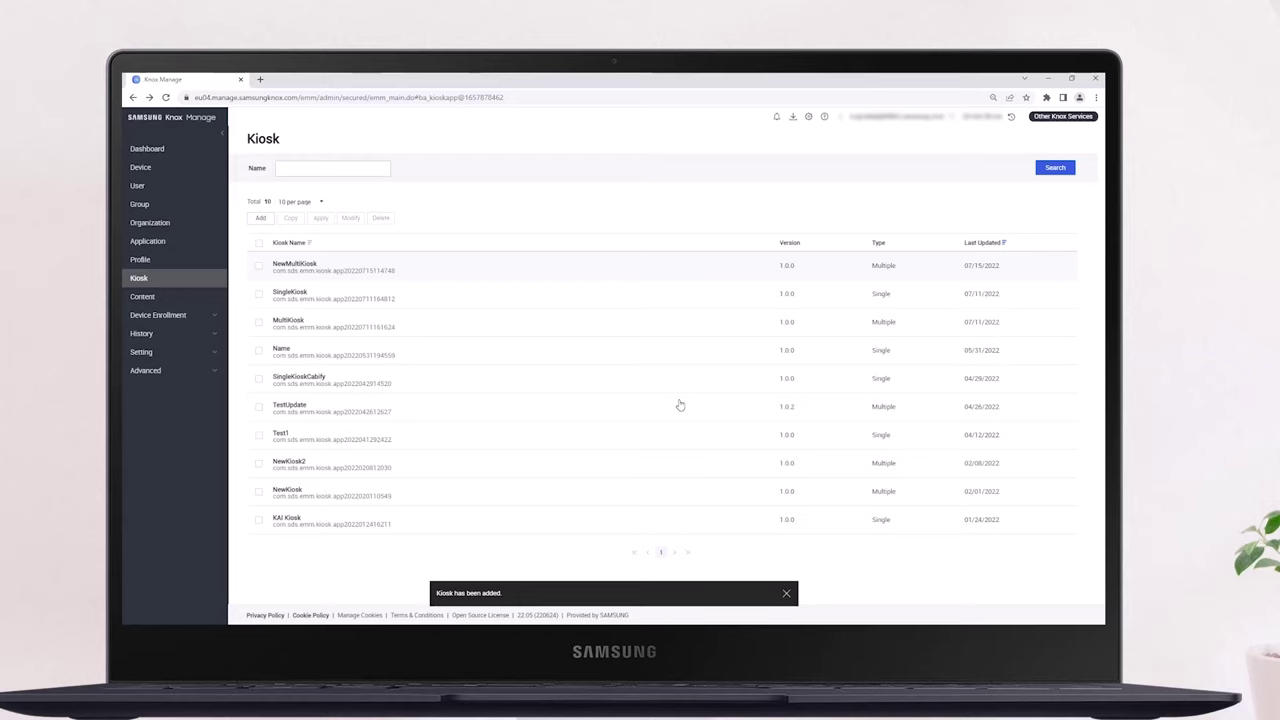
left_click(155, 260)
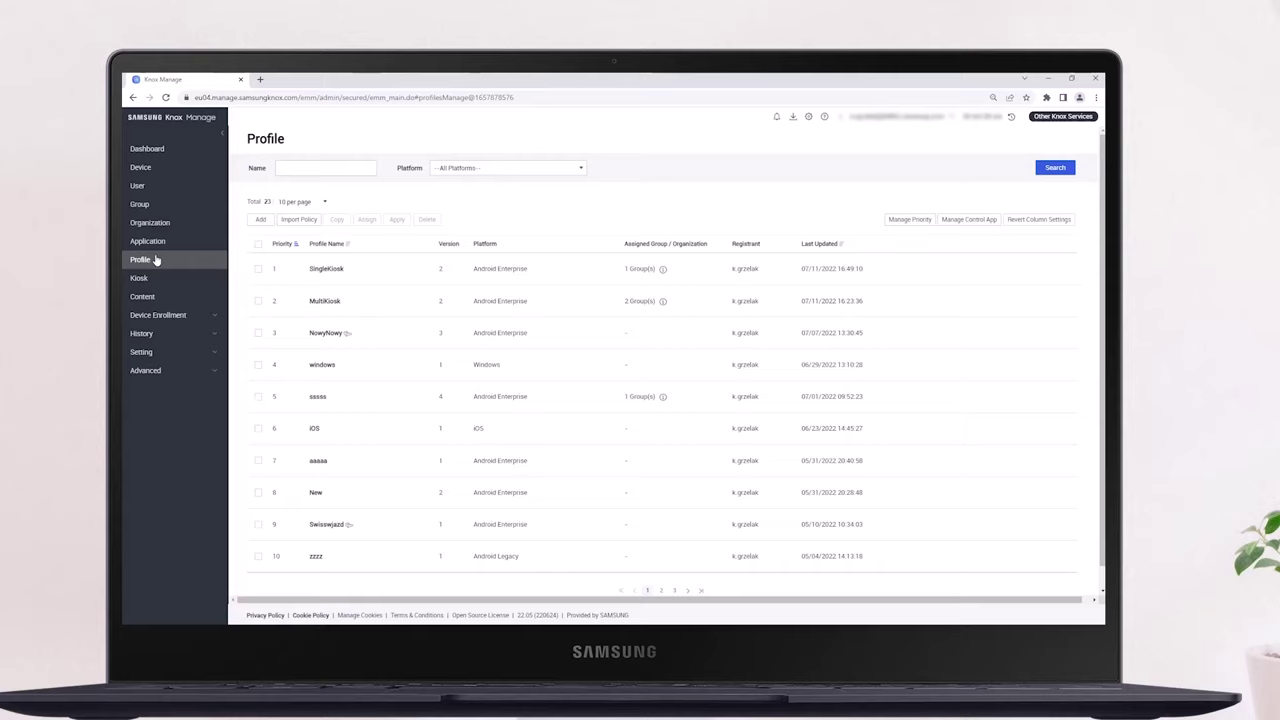
Create the Android Enterprise profile VideoNewMultiKiosk and continue to its Set Policy page
left_click(260, 220)
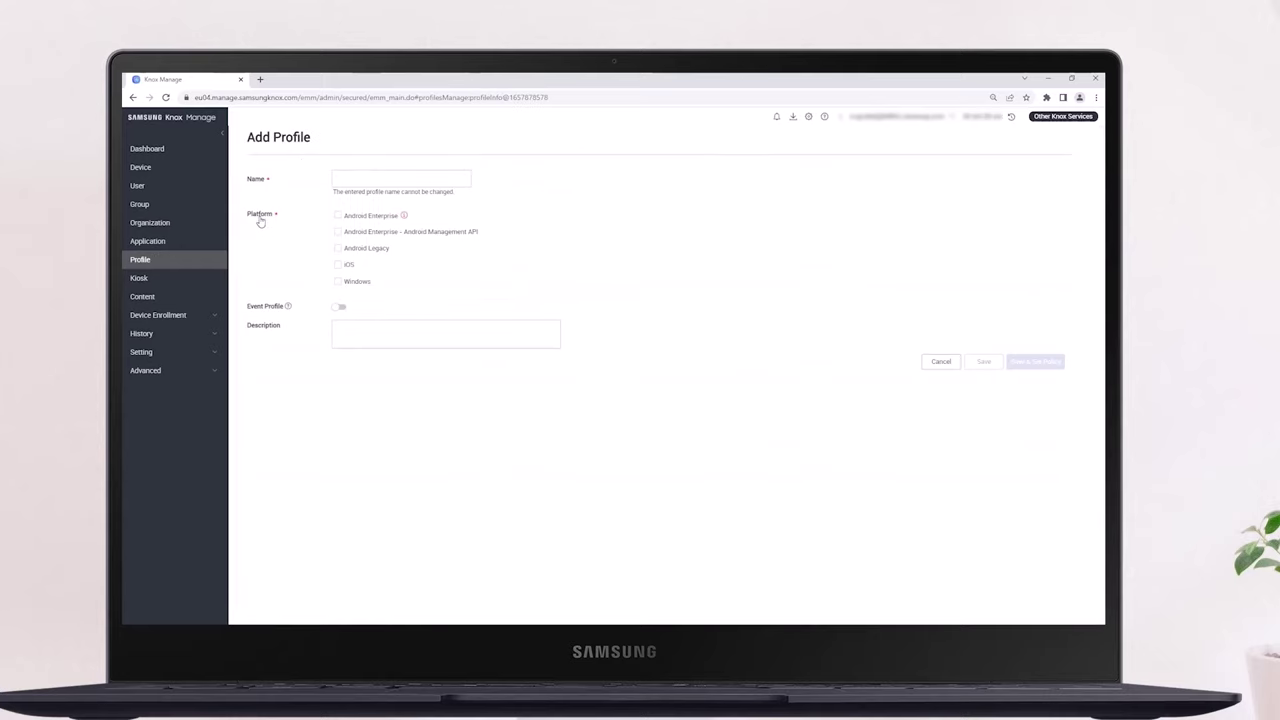
left_click(357, 178)
type("VideoNewMultiKiosk")
left_click(337, 215)
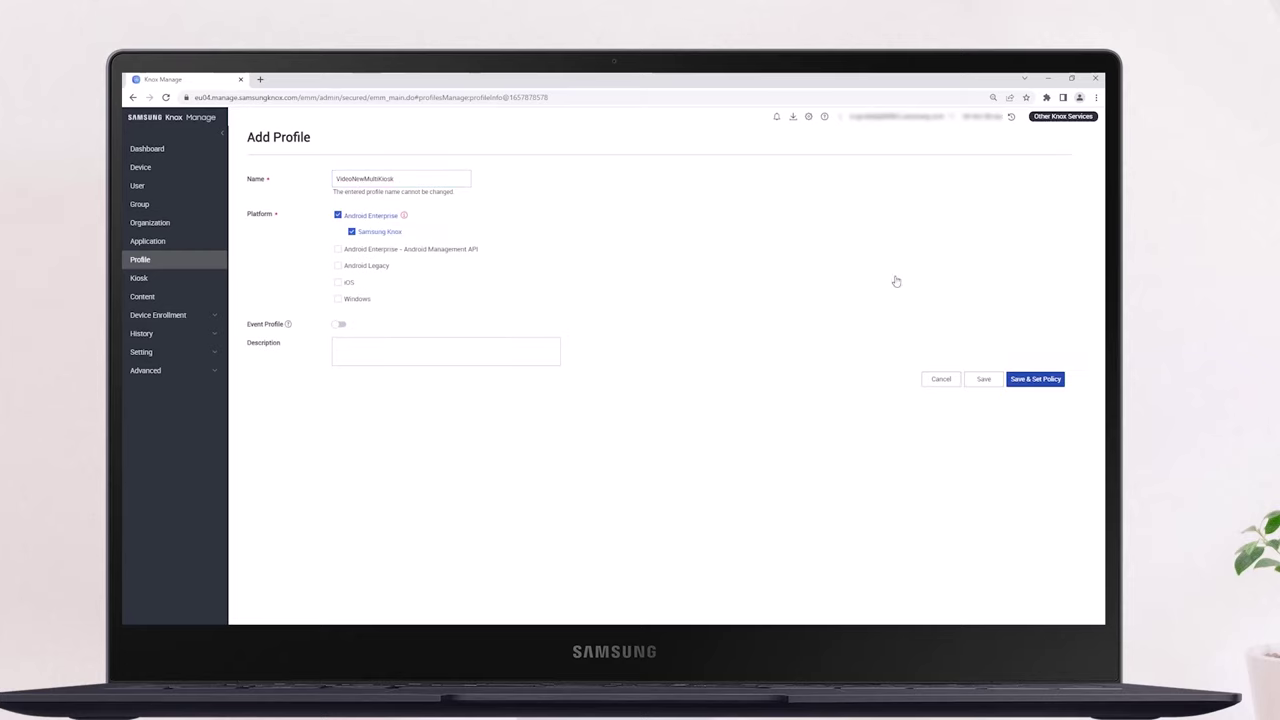
left_click(1037, 381)
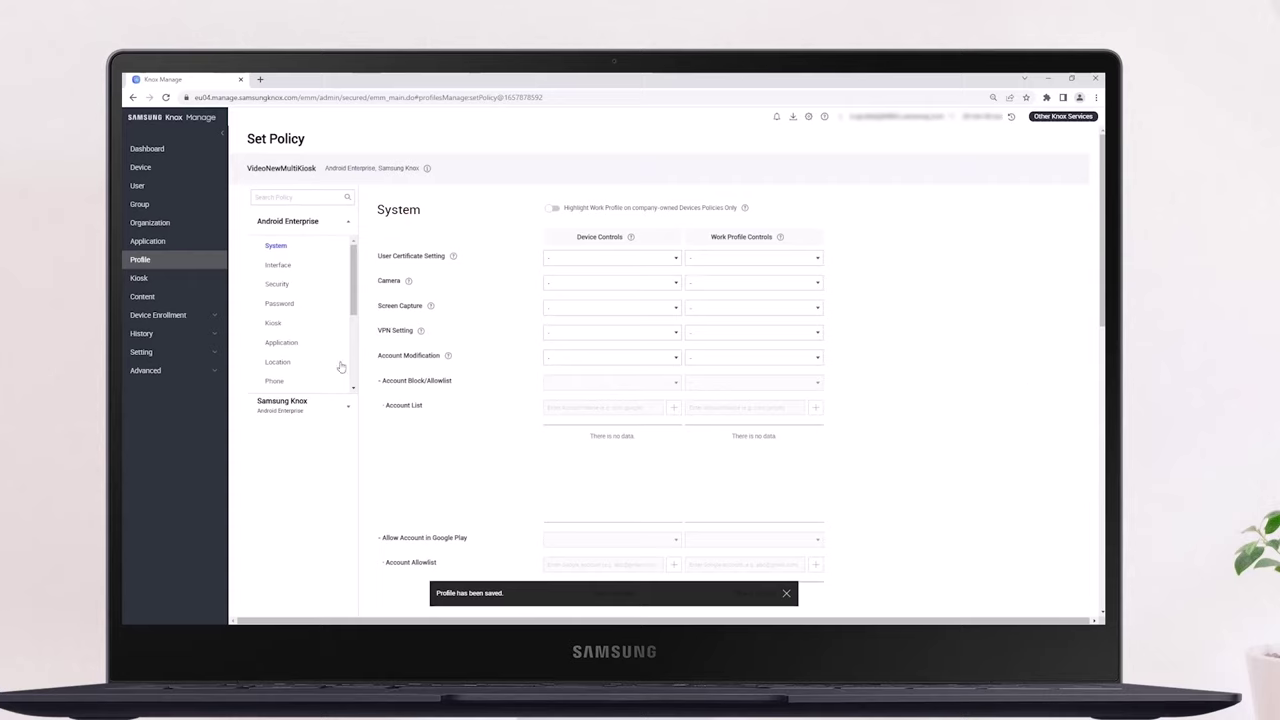
Set the Kiosk policy's Kiosk App Settings to Multi App and list the available kiosk apps
left_click(275, 324)
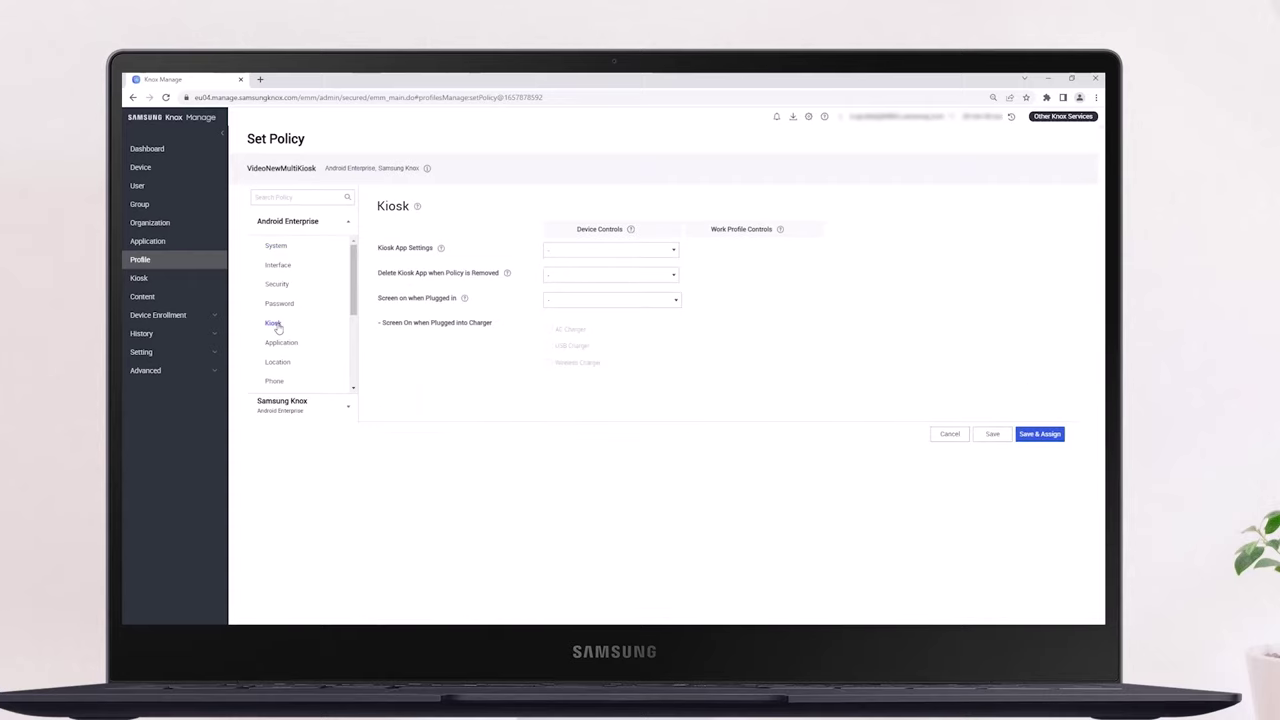
left_click(597, 251)
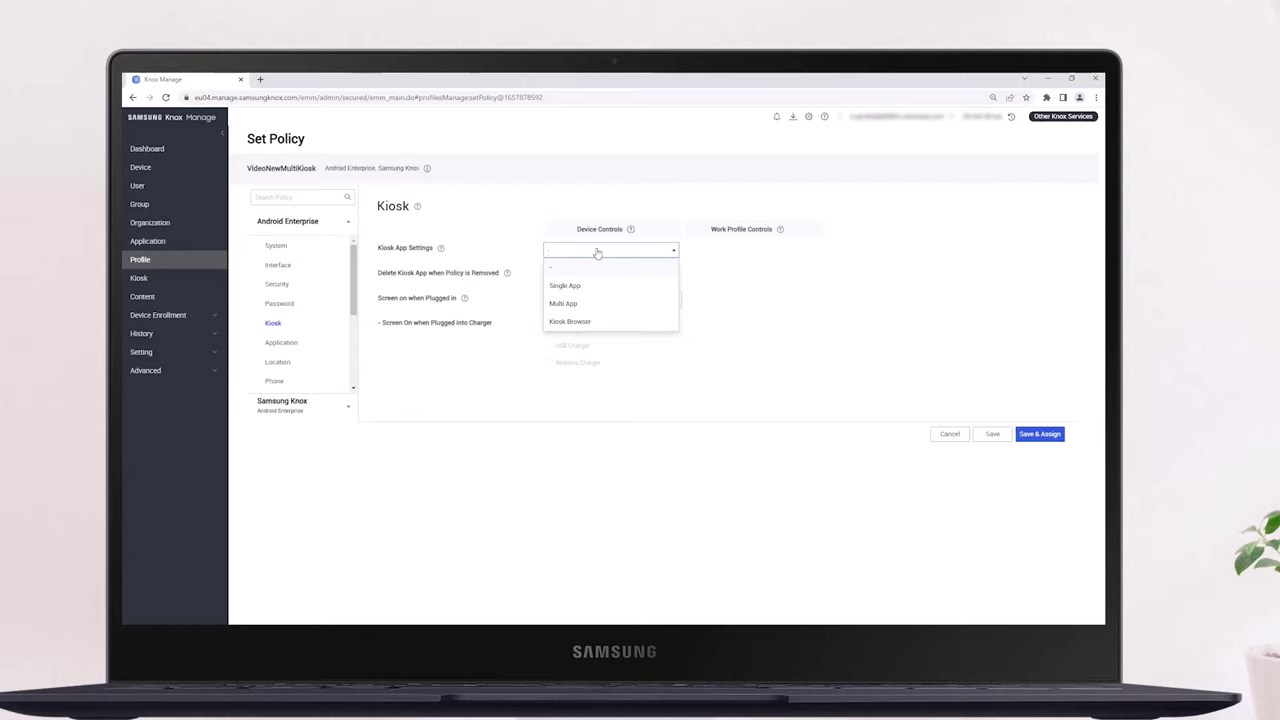
left_click(575, 305)
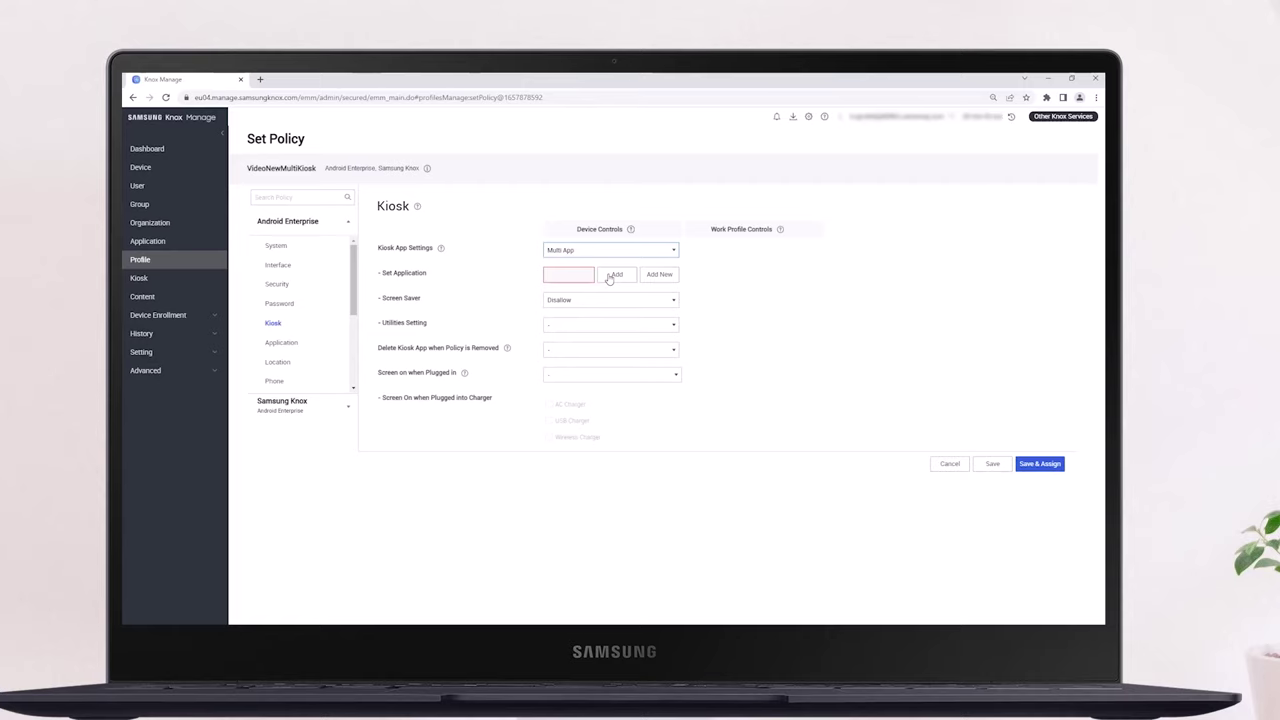
left_click(610, 275)
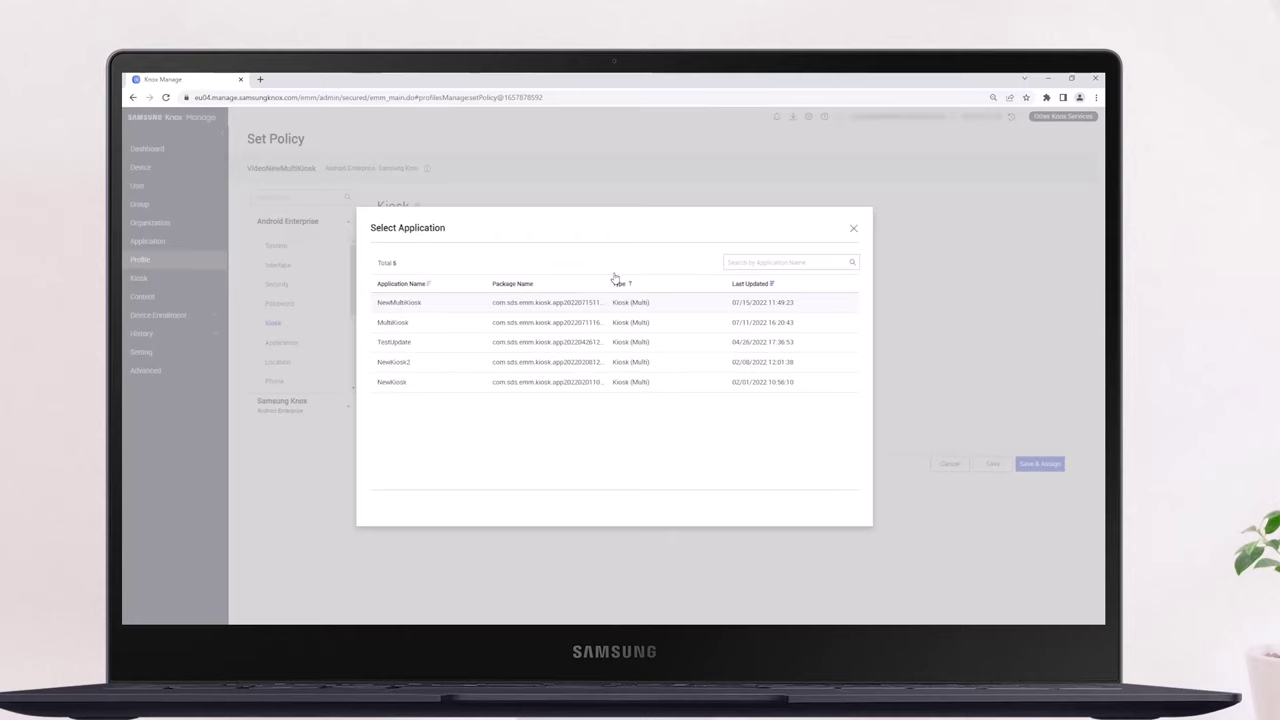
Pick NewMultiKiosk as the kiosk app and allow deleting it when the policy is removed
left_click(533, 307)
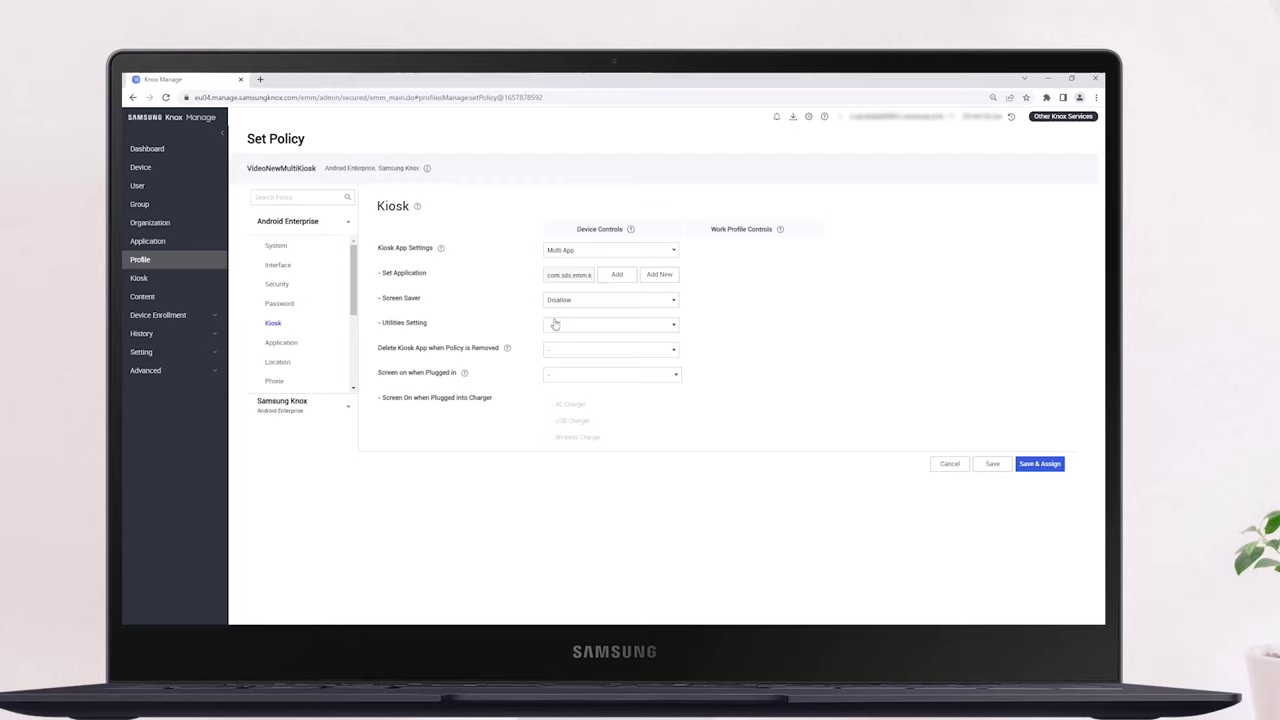
left_click(570, 353)
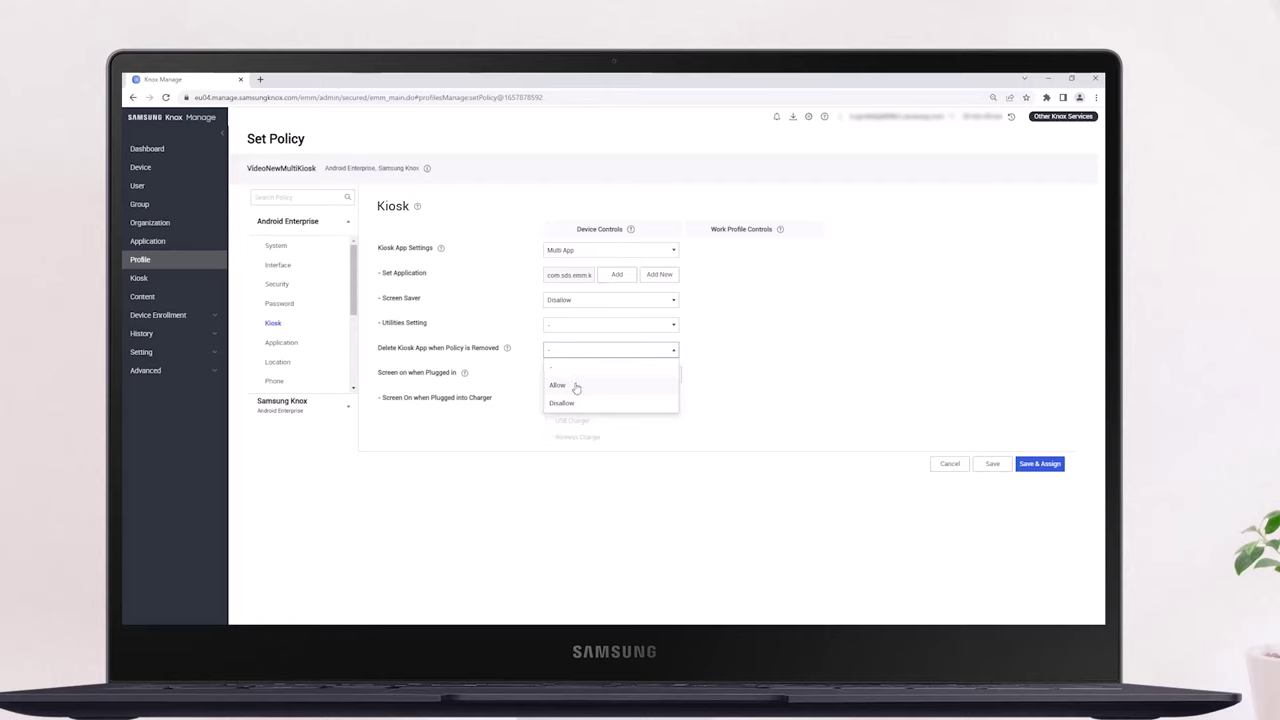
left_click(574, 387)
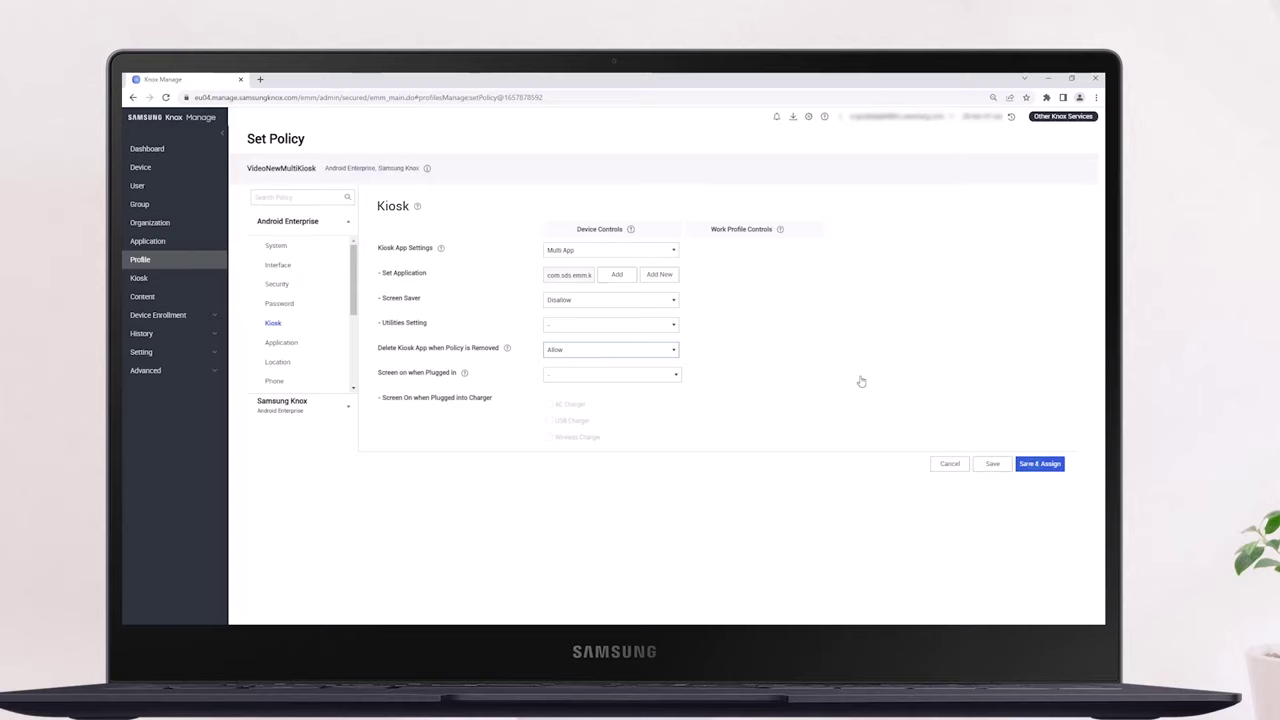
left_click(1034, 466)
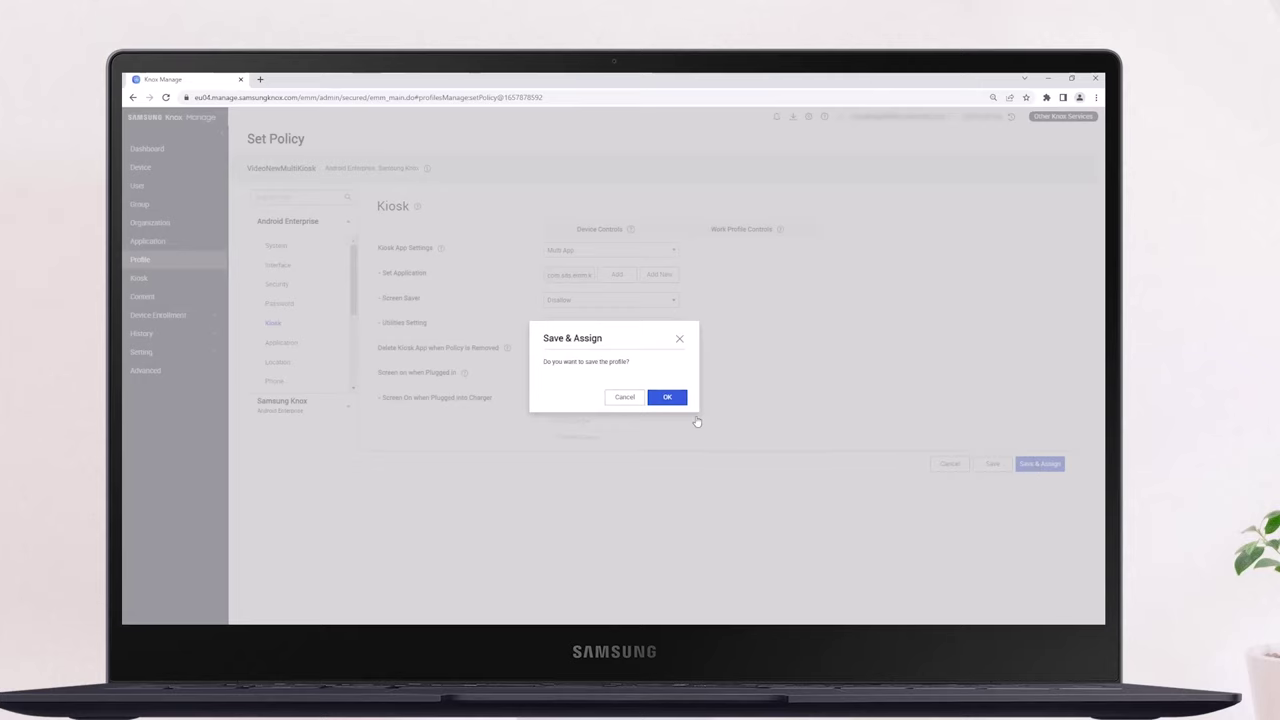
Confirm the save, then assign and apply VideoNewMultiKiosk to the FullyManaged group
left_click(668, 397)
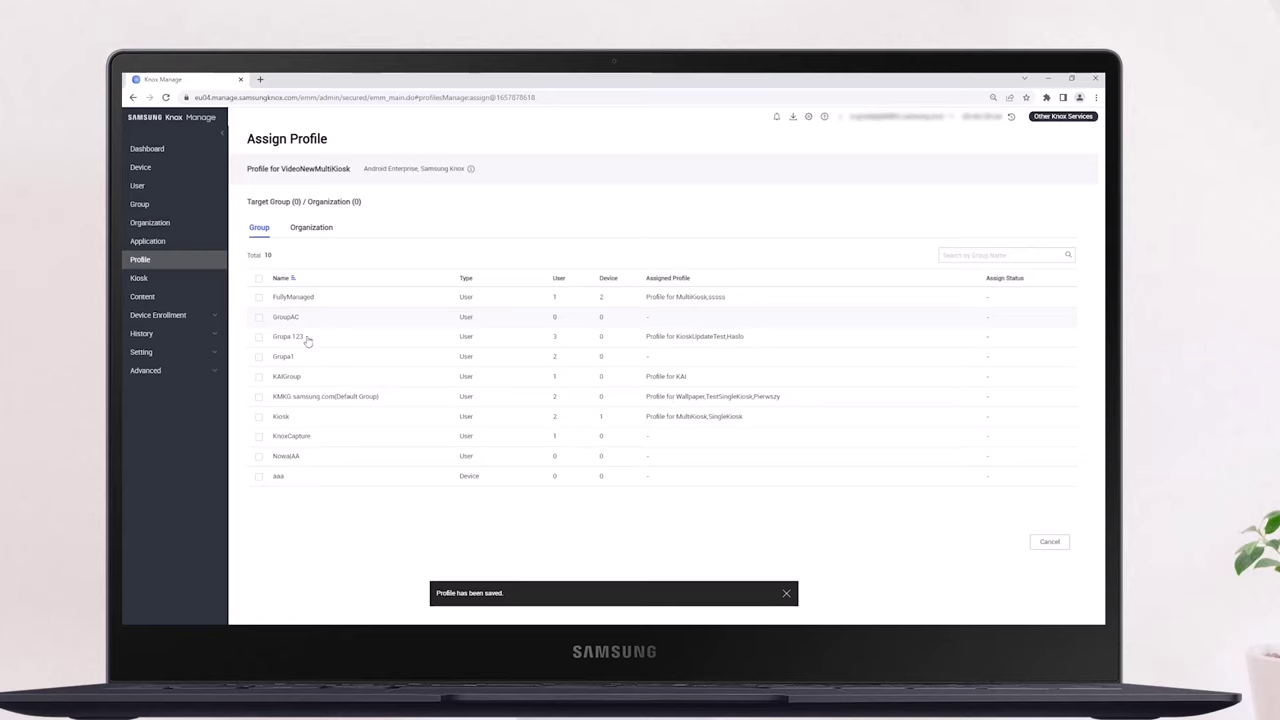
left_click(259, 298)
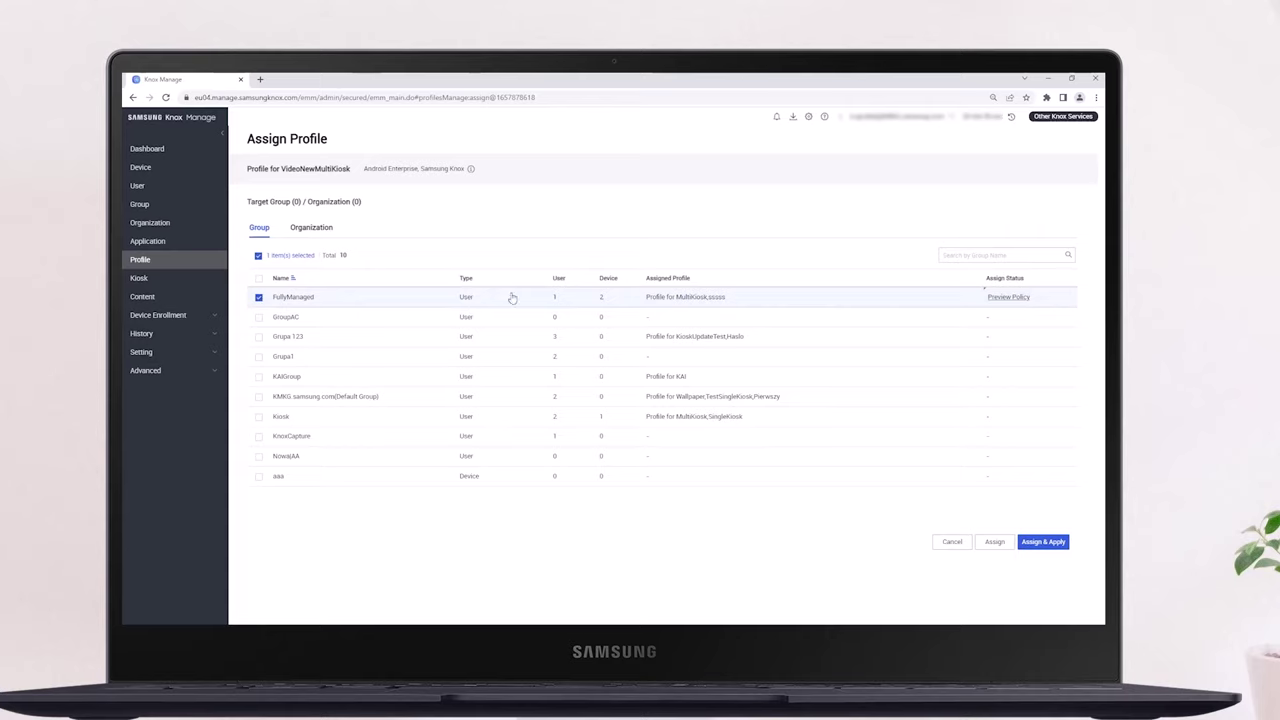
left_click(1043, 542)
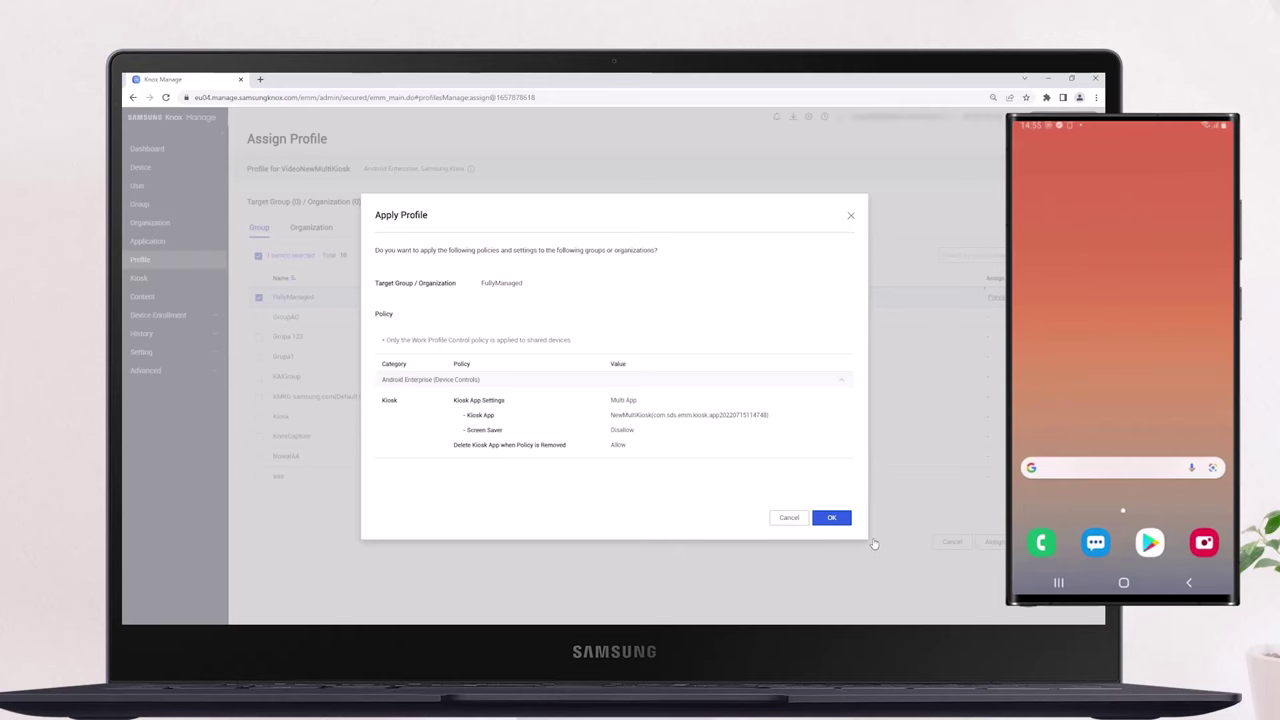
left_click(831, 517)
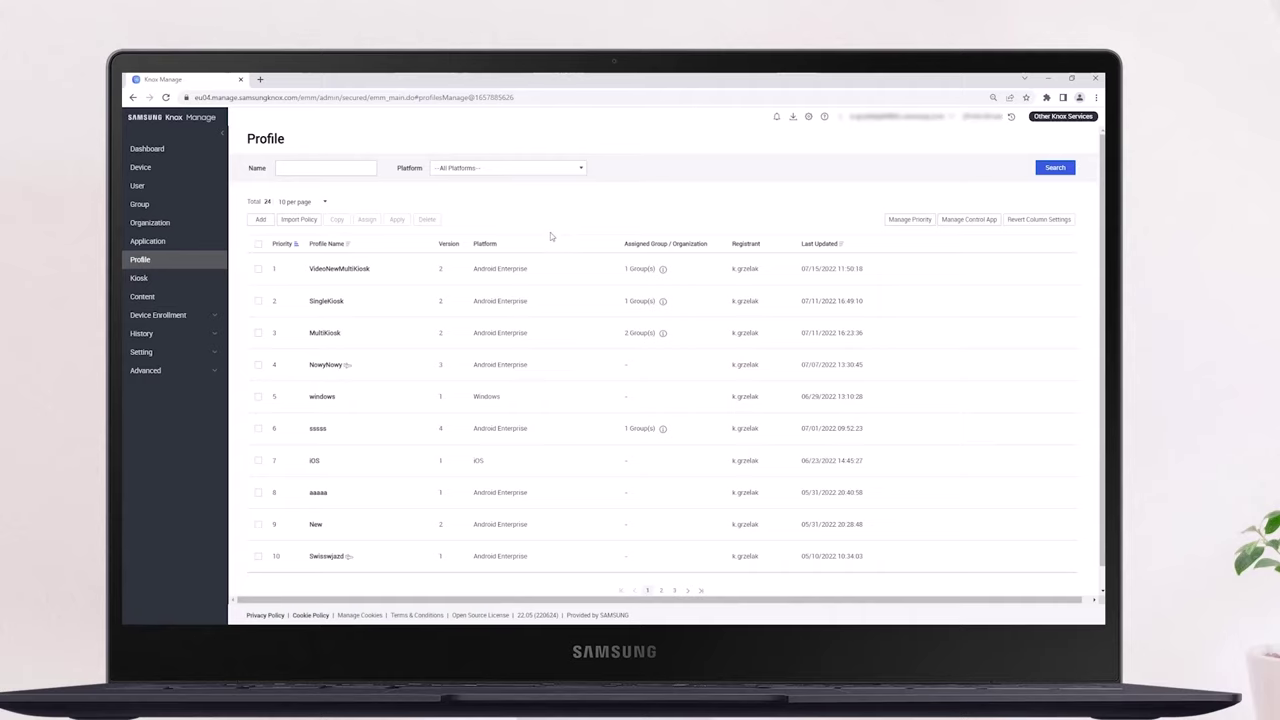
Create a new Android Enterprise profile named VideoNewSingleKiosk and proceed to its policies
left_click(261, 220)
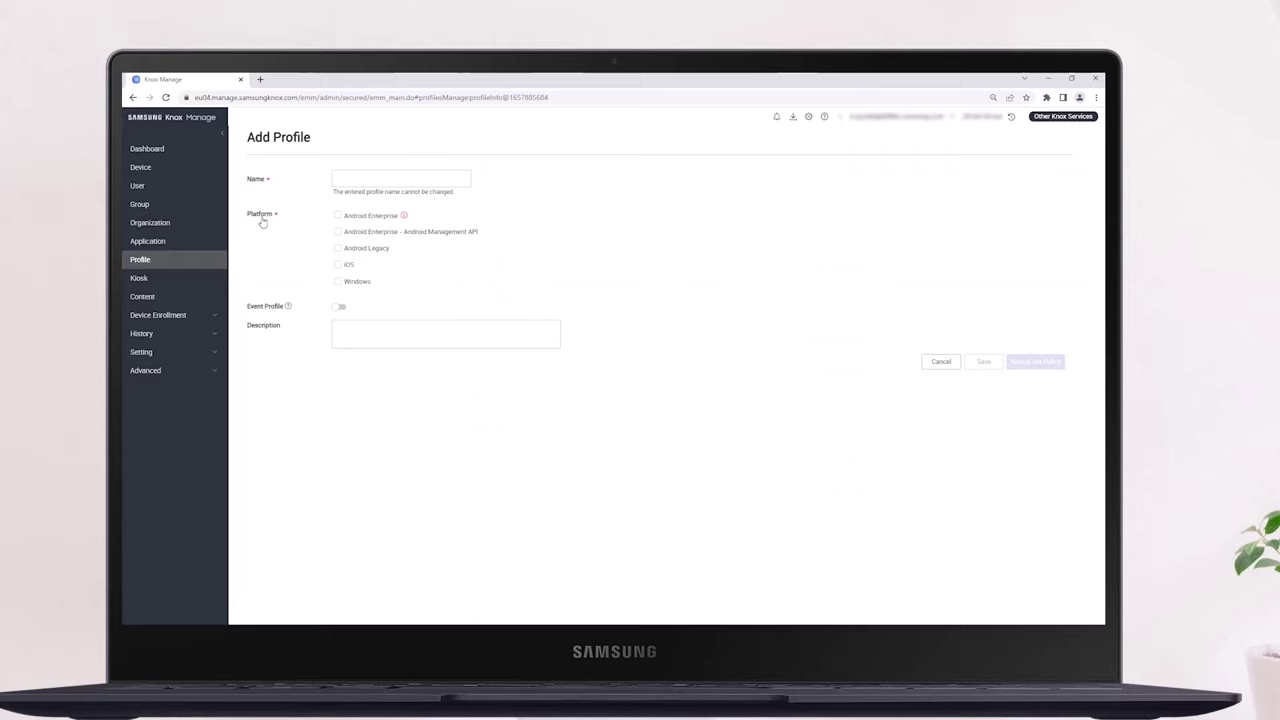
left_click(340, 178)
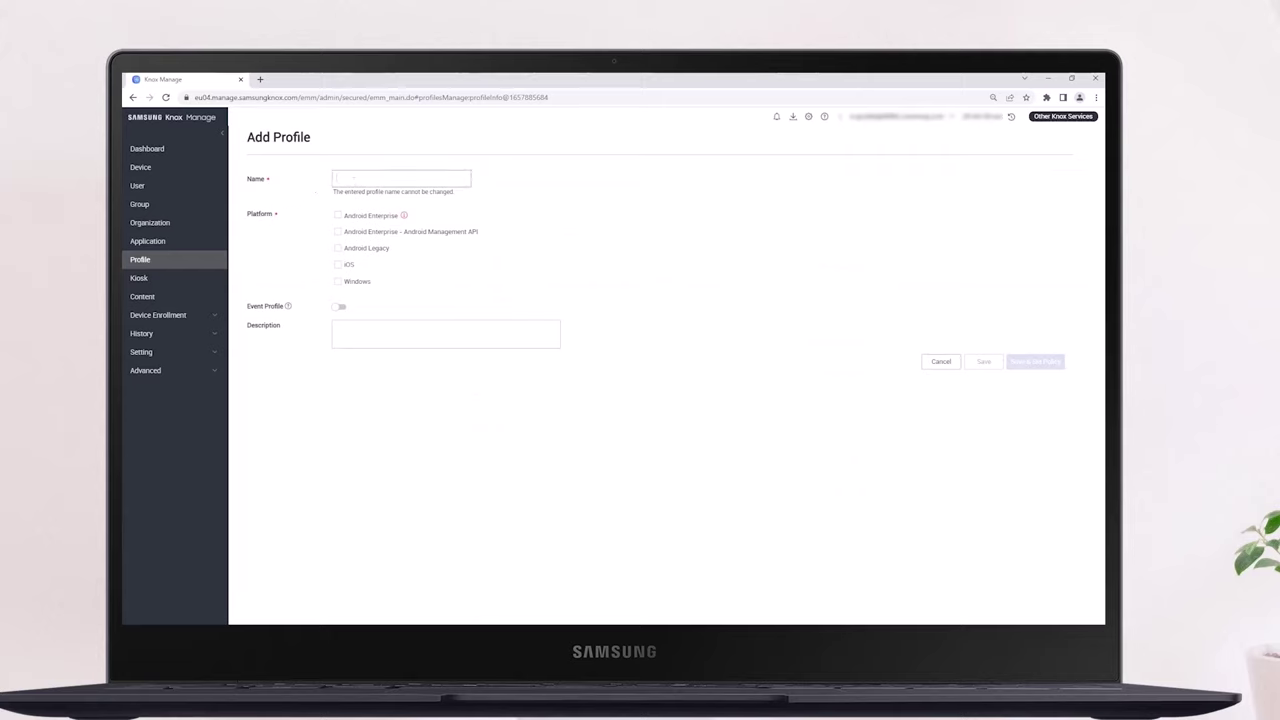
type("VideoNewSingleKiosk")
left_click(338, 216)
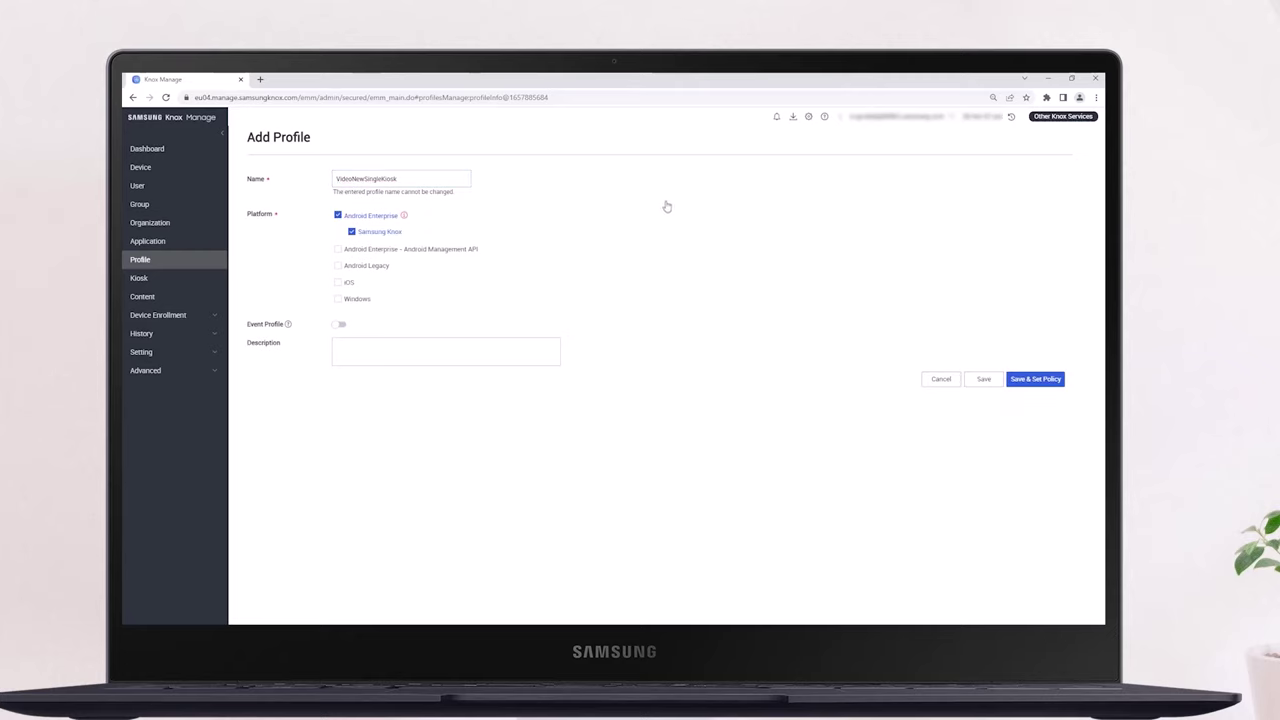
left_click(1035, 376)
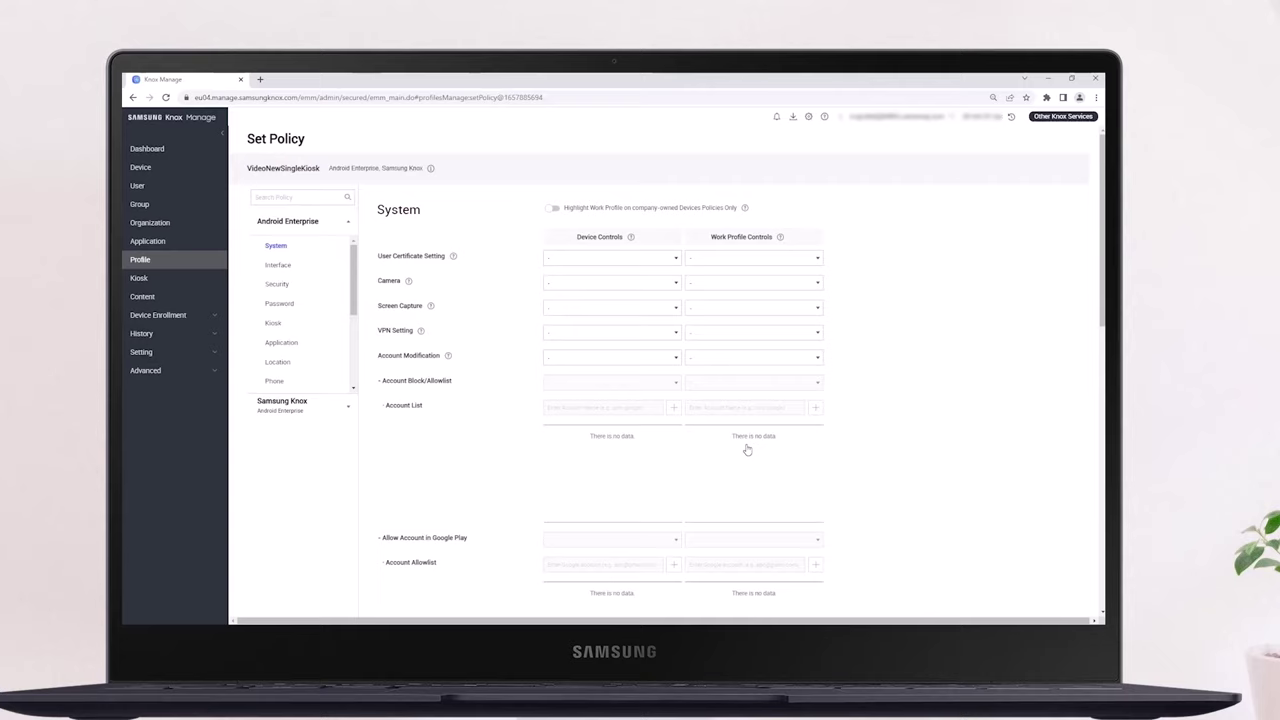
Set the profile's Kiosk App Settings to Single App
left_click(286, 328)
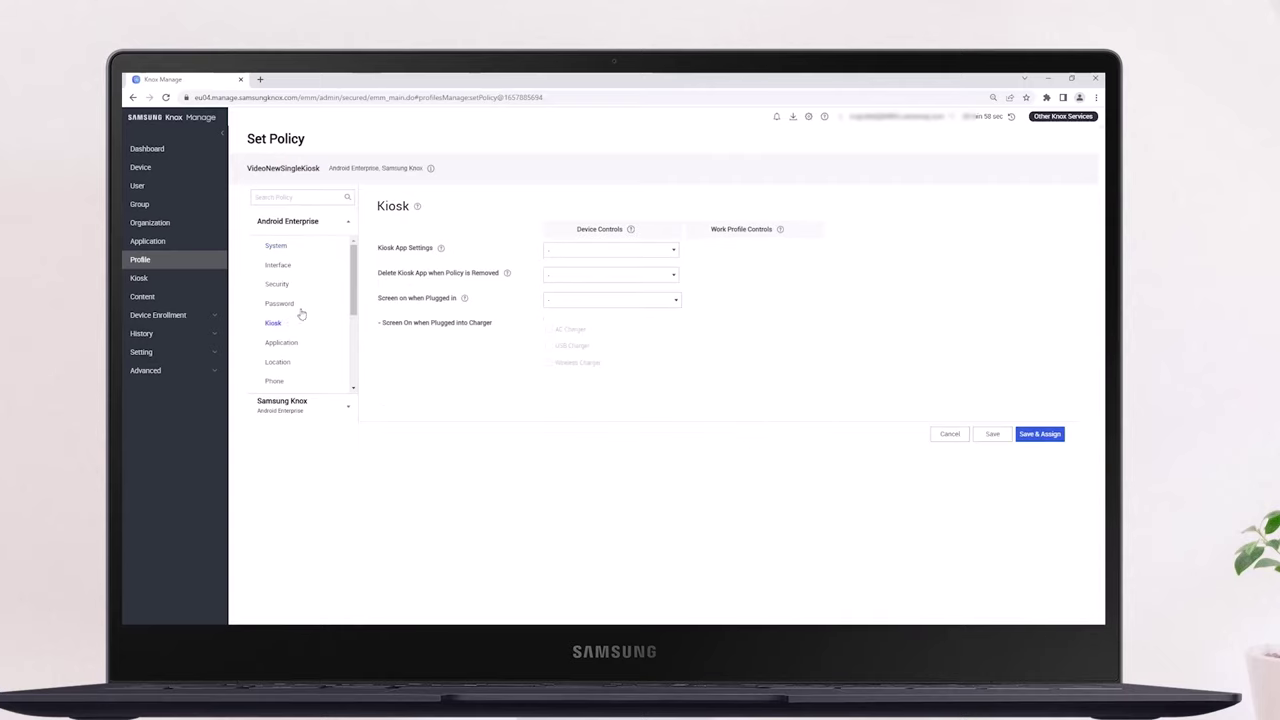
left_click(558, 252)
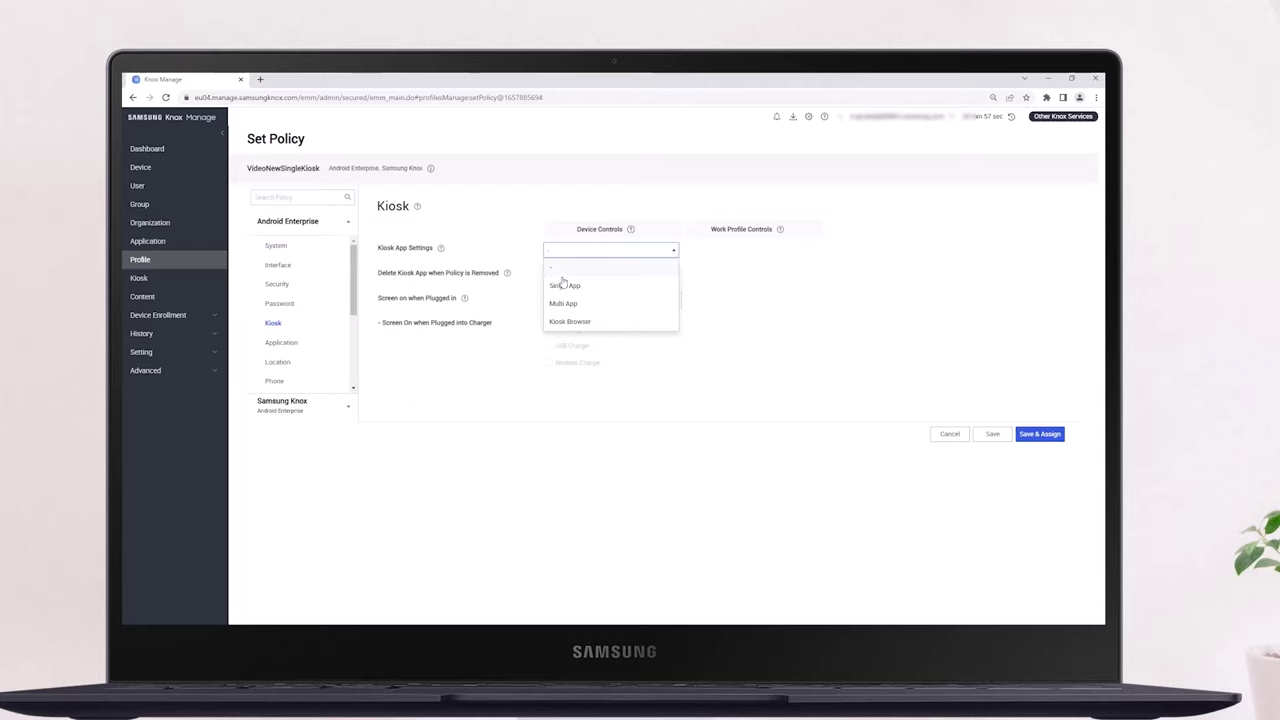
left_click(562, 286)
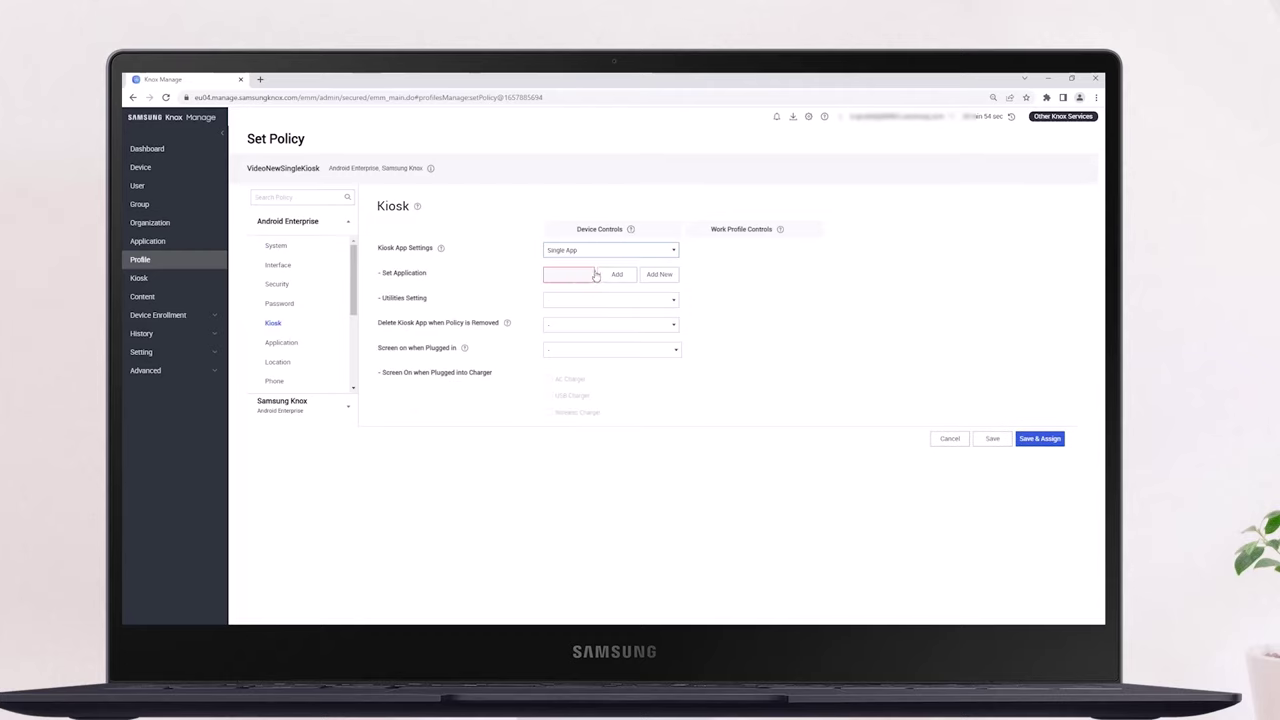
Start a new single-app kiosk named NewSingleKiosk
left_click(659, 275)
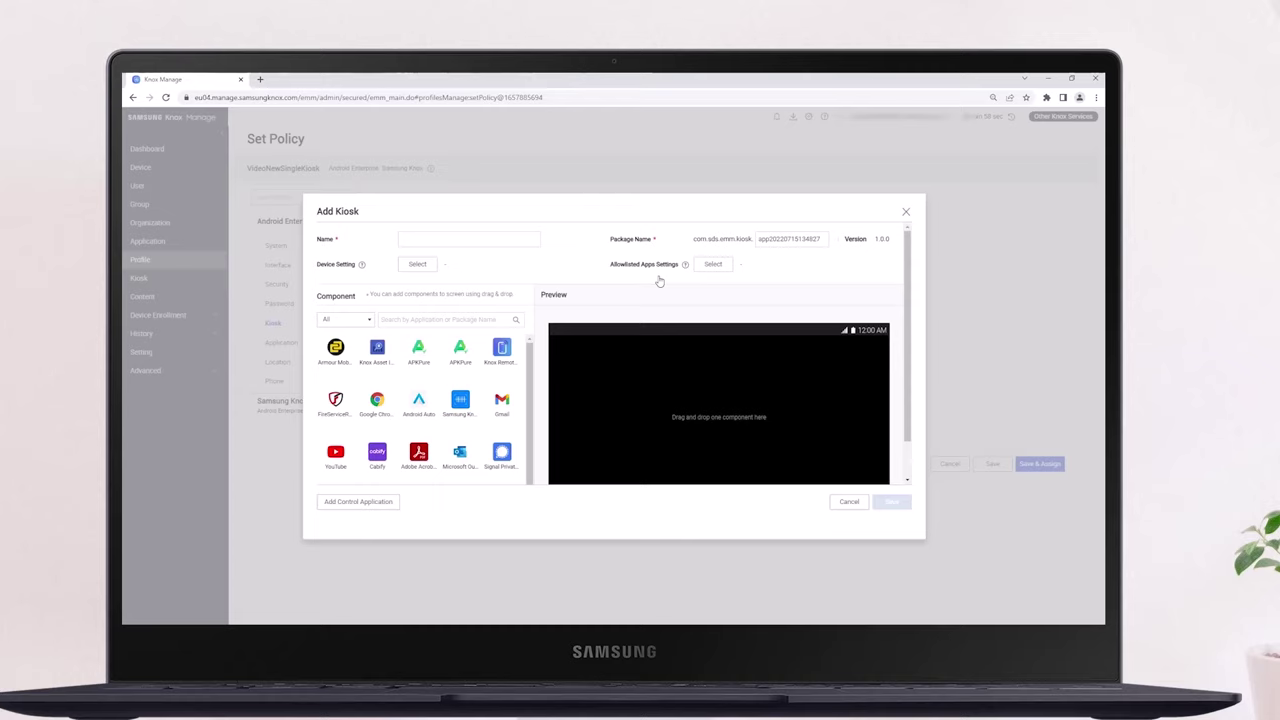
left_click(501, 239)
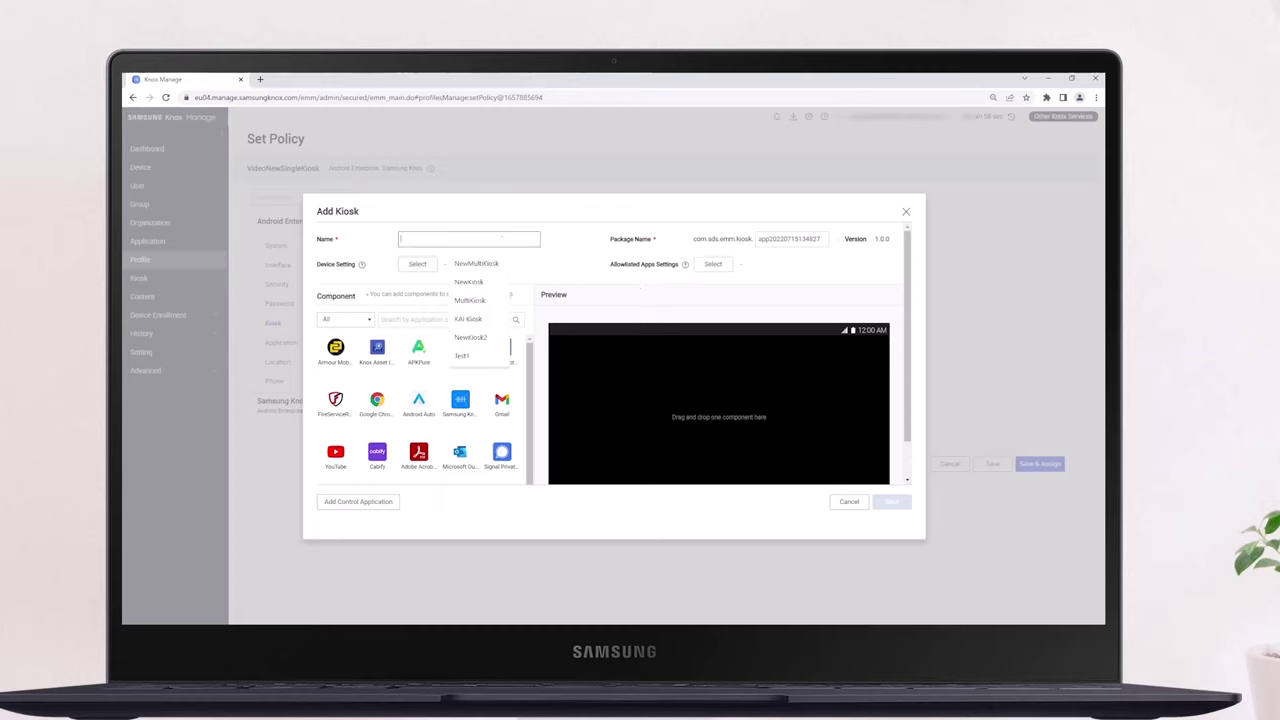
type("NewSingleKiosk")
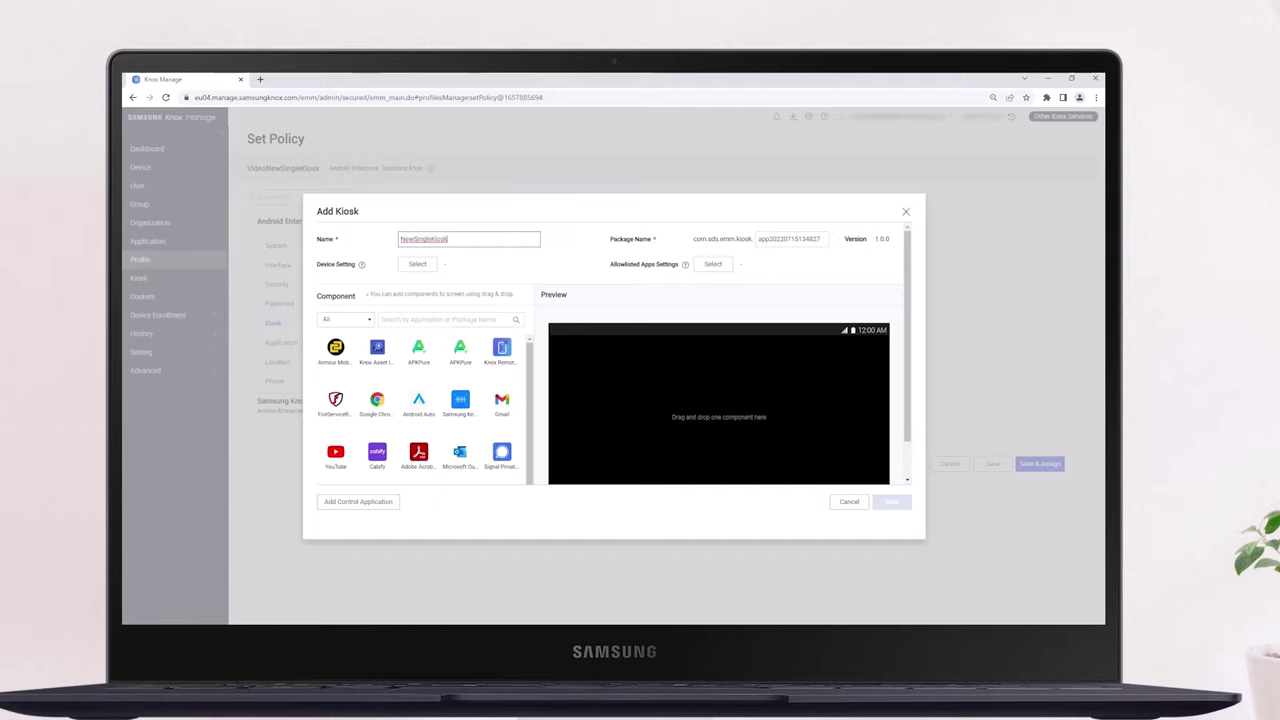
Allow Wi-Fi, Bluetooth, Time Zone, Flash Light, Language, Airplane Mode and Sound settings in the kiosk
left_click(418, 265)
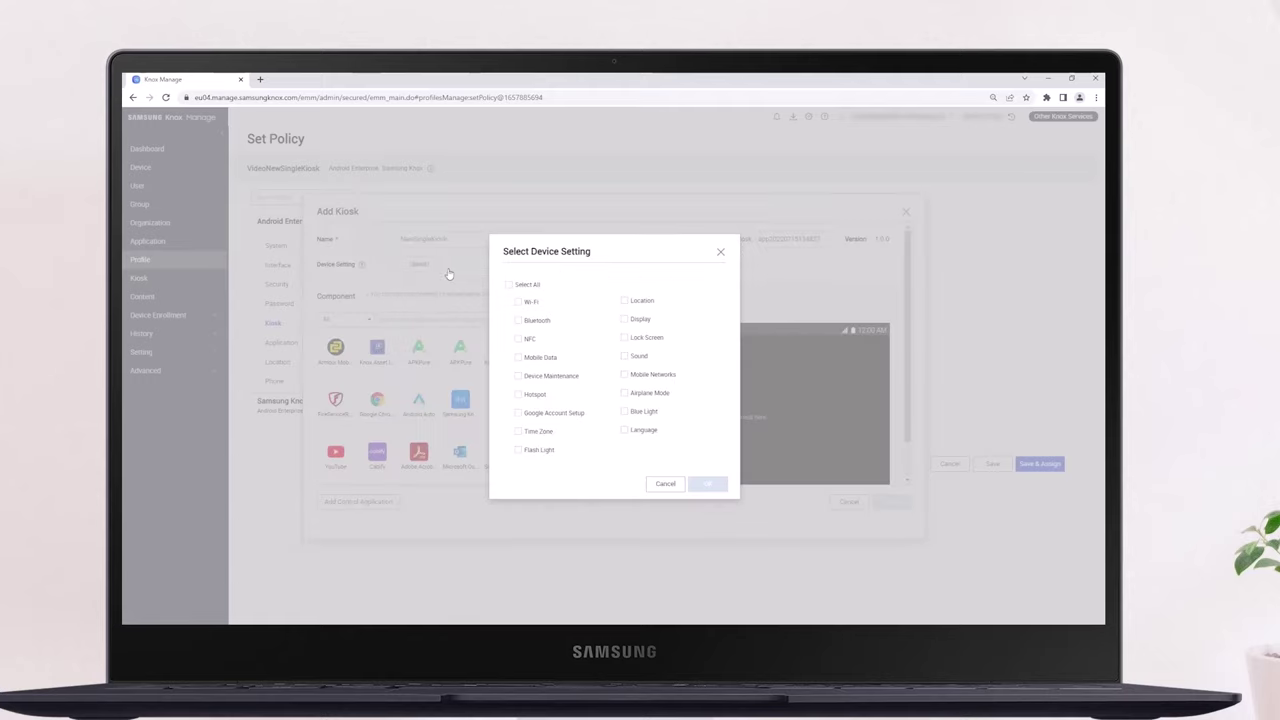
left_click(517, 302)
left_click(517, 320)
left_click(518, 431)
left_click(518, 449)
left_click(624, 429)
left_click(624, 393)
left_click(624, 356)
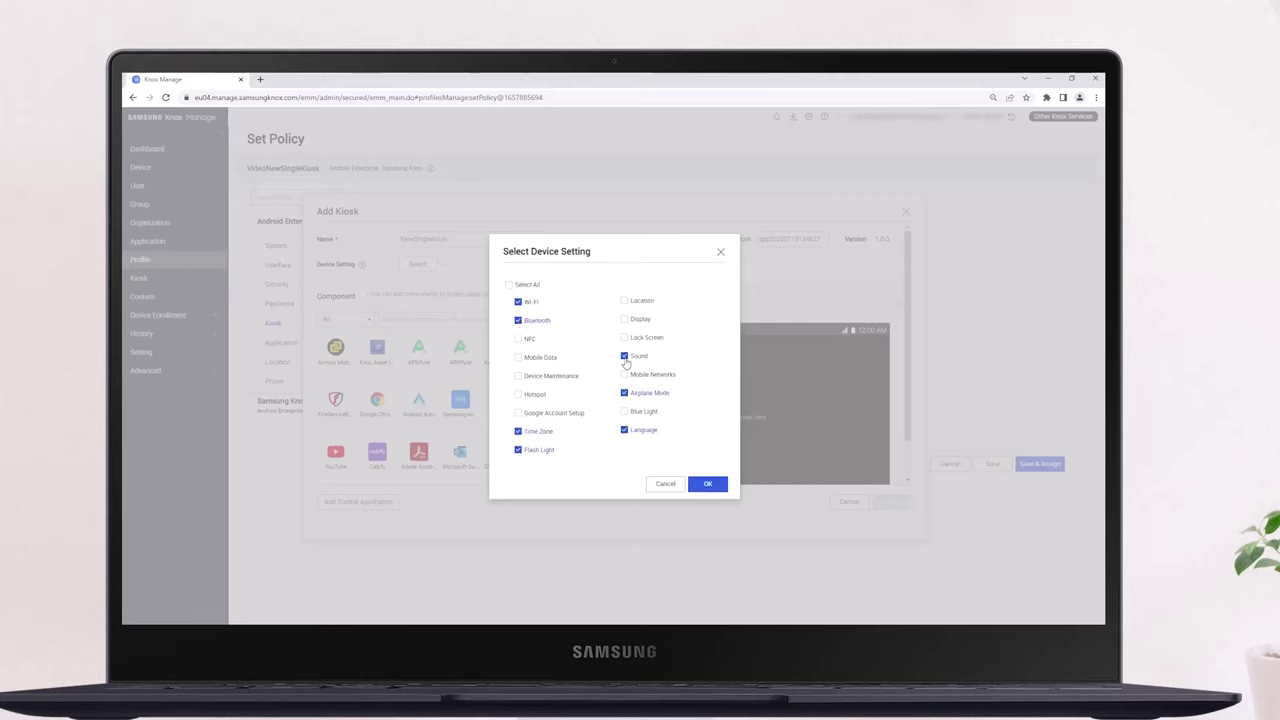
left_click(708, 485)
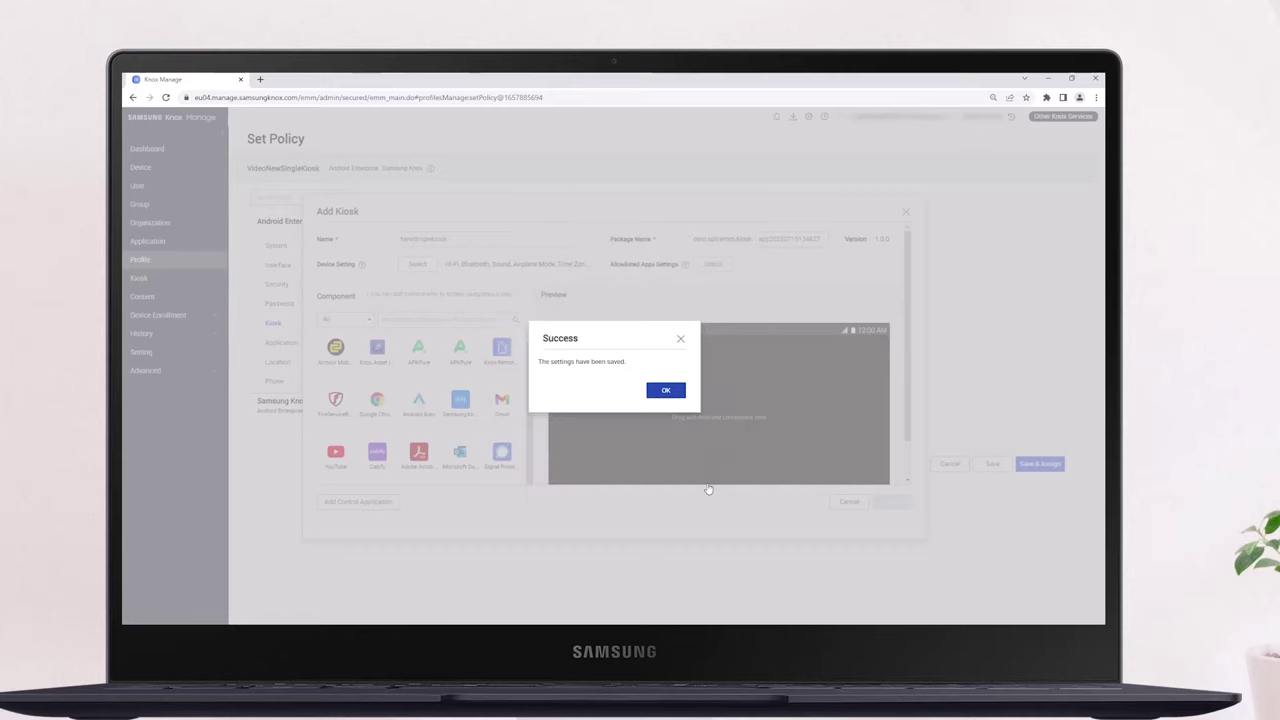
left_click(667, 391)
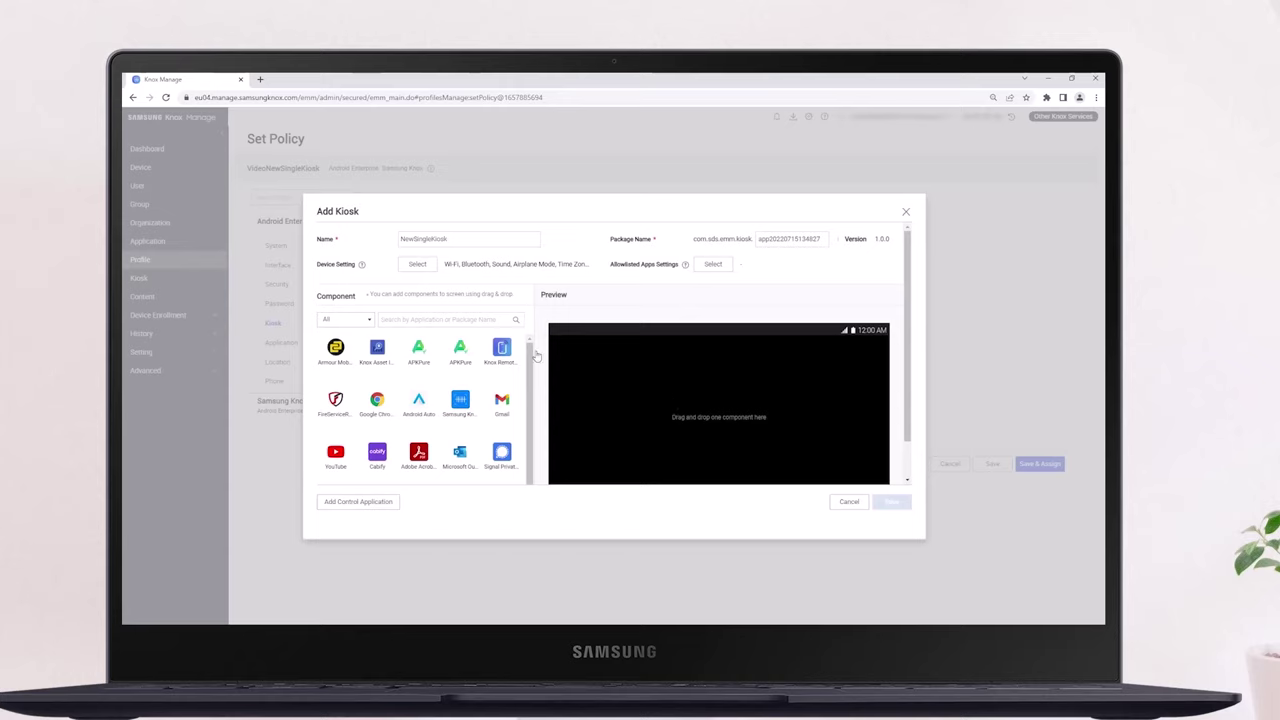
Place Knox Remote Support on the kiosk screen and save the kiosk
left_click_drag(501, 350, 570, 356)
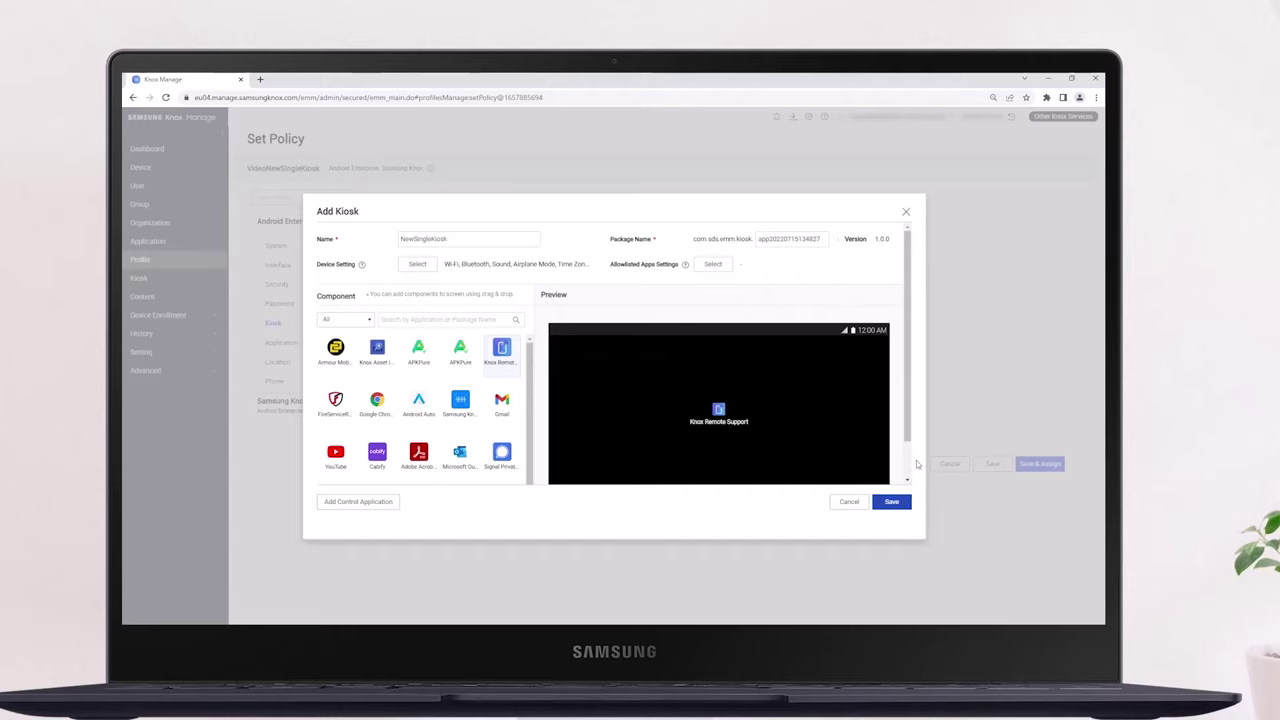
left_click(901, 502)
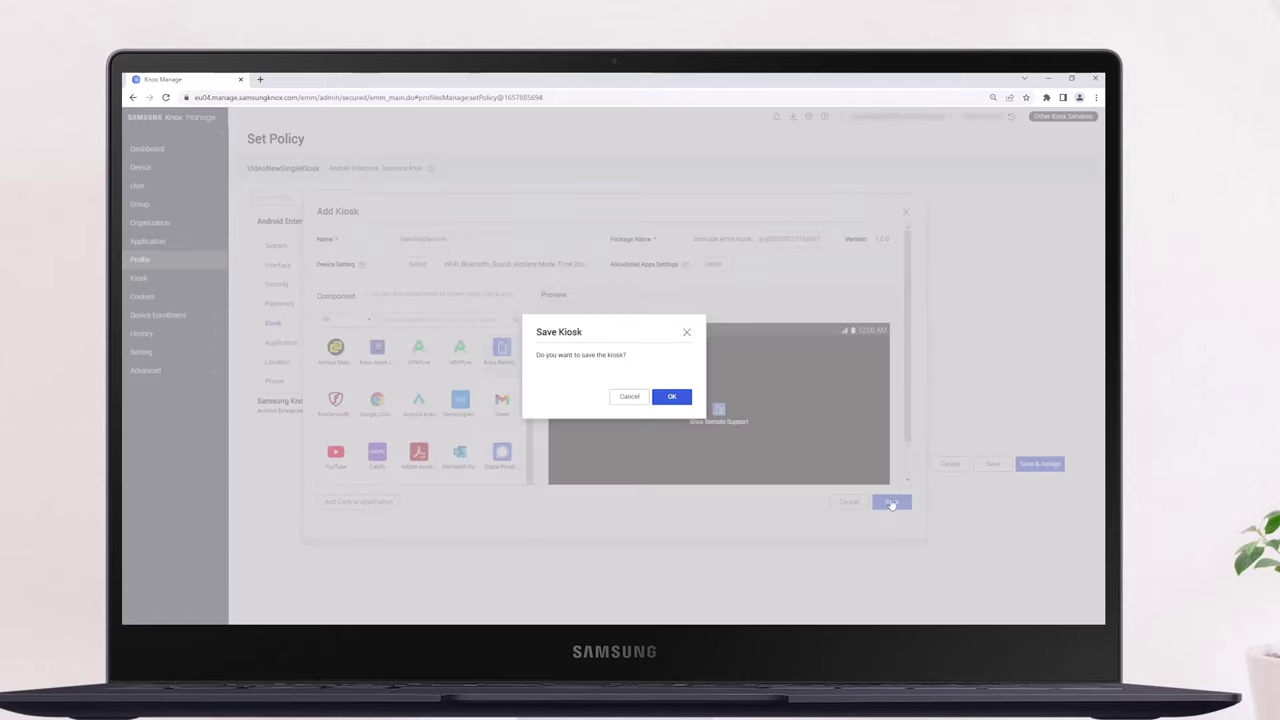
left_click(680, 401)
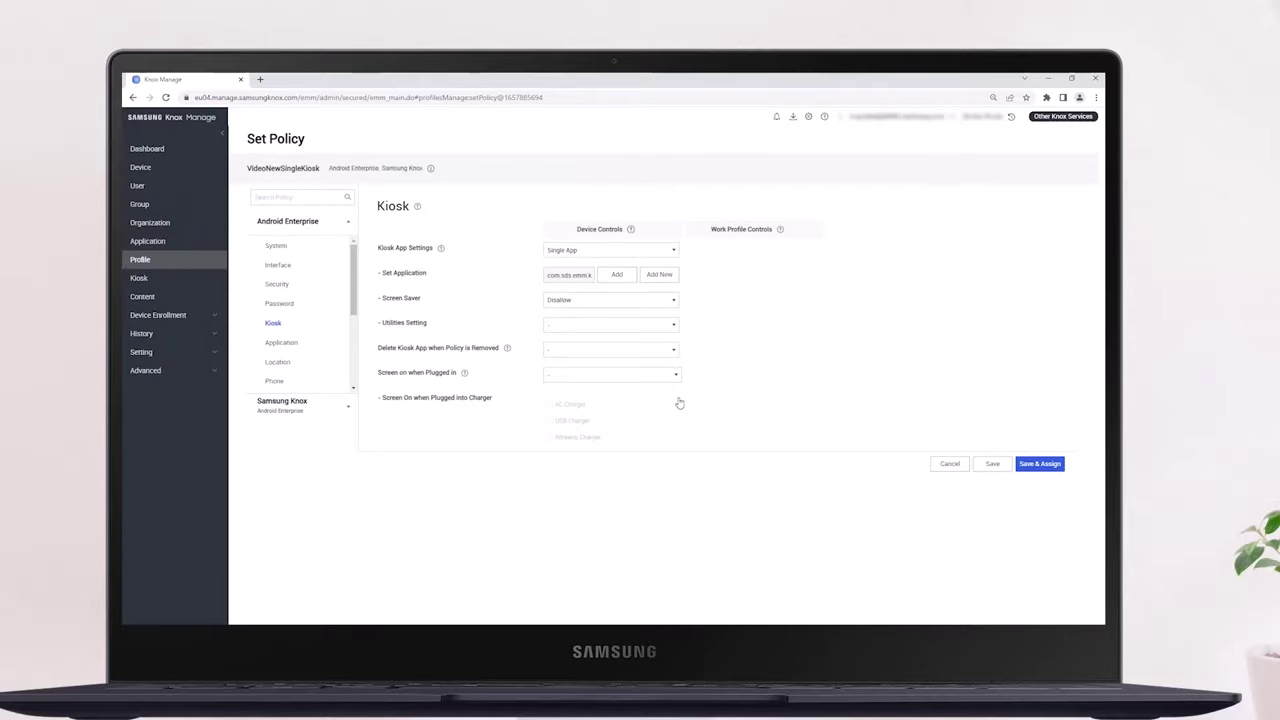
Allow kiosk app deletion on policy removal, save, and assign VideoNewSingleKiosk to FullyManaged
left_click(631, 353)
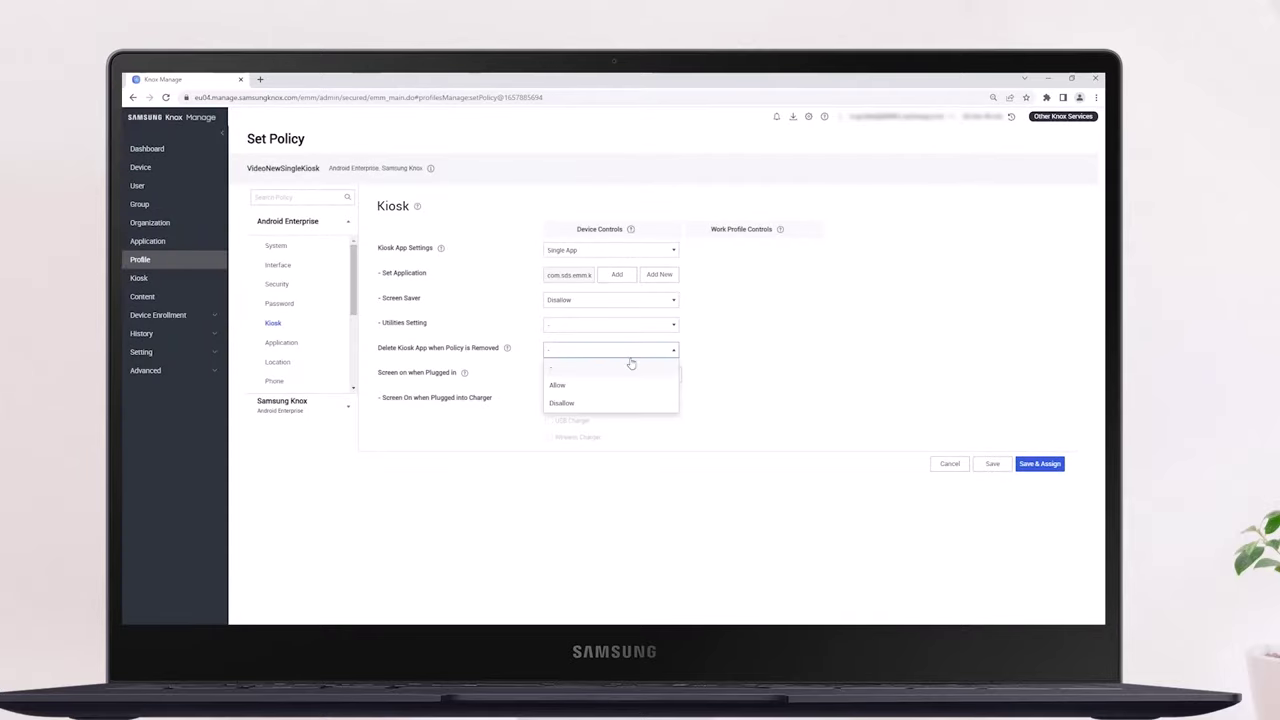
left_click(558, 385)
left_click(1029, 465)
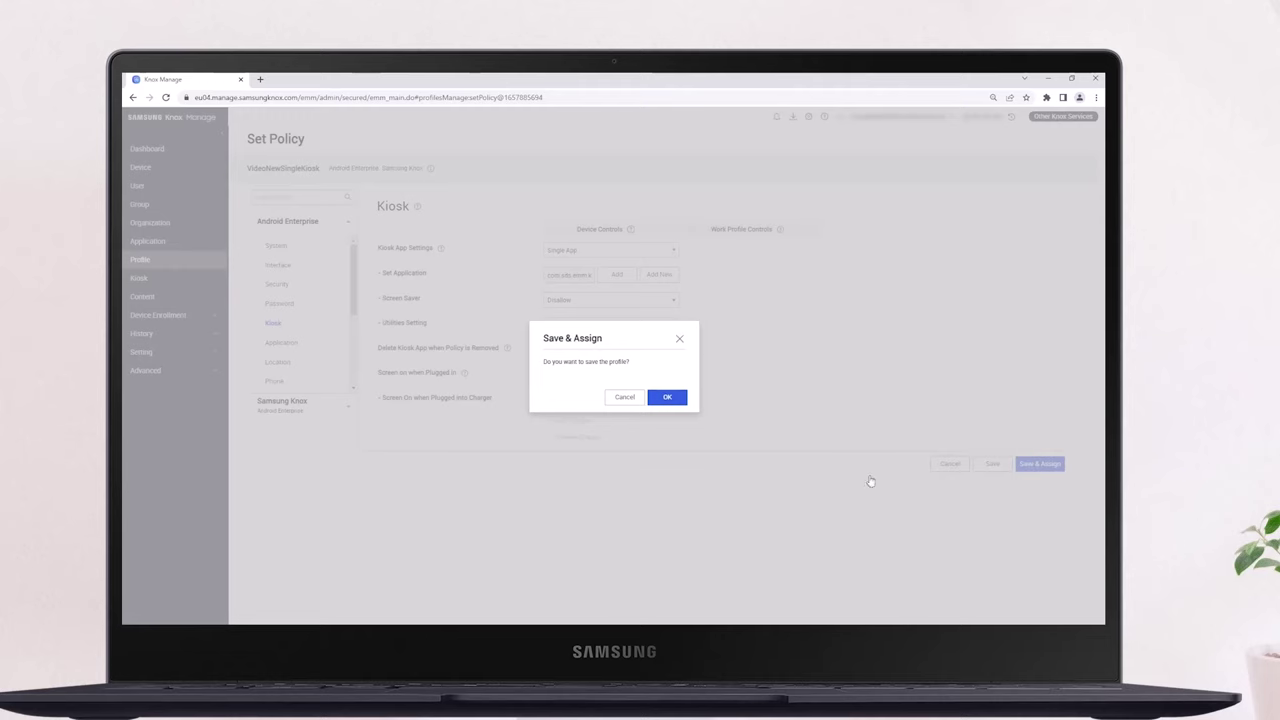
left_click(667, 397)
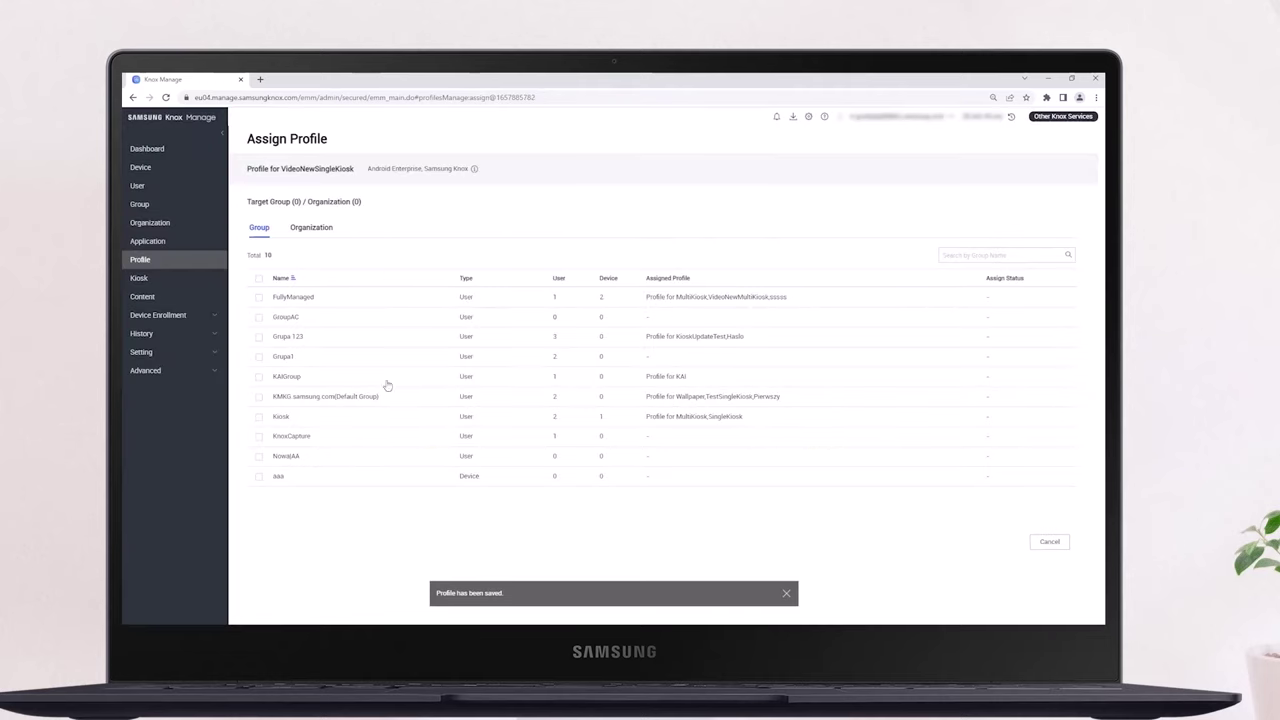
left_click(258, 297)
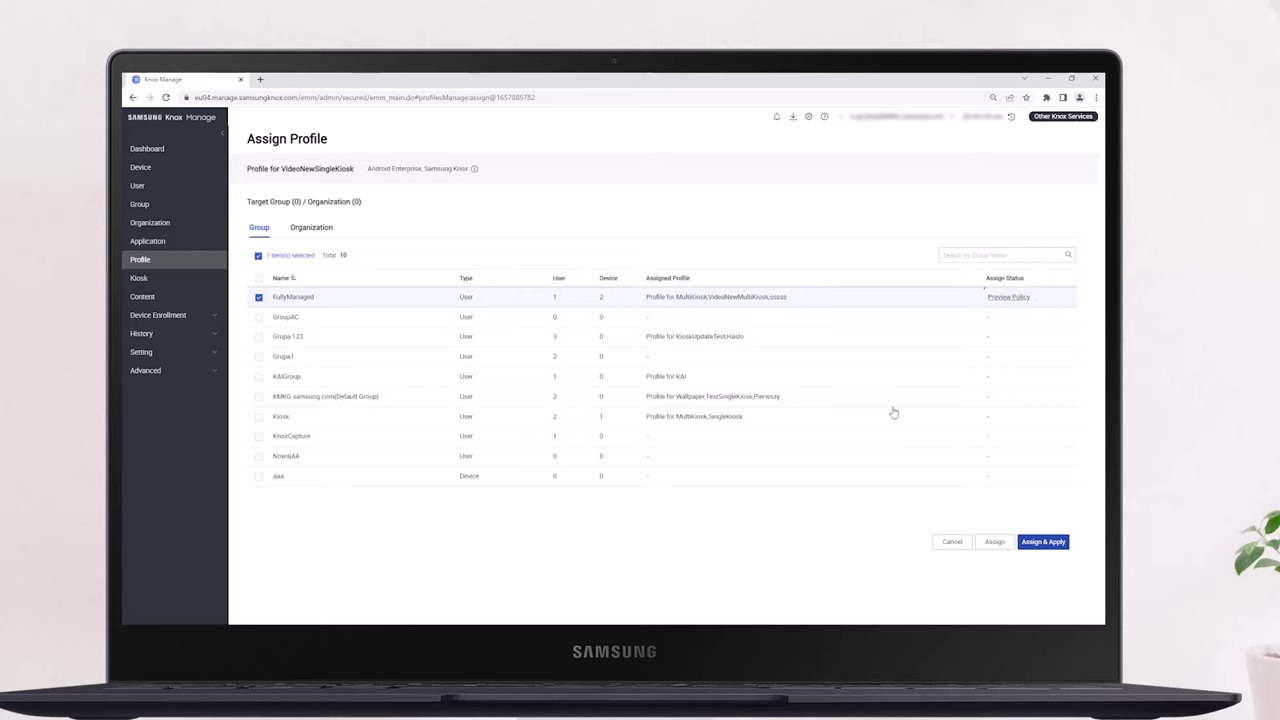
left_click(1058, 544)
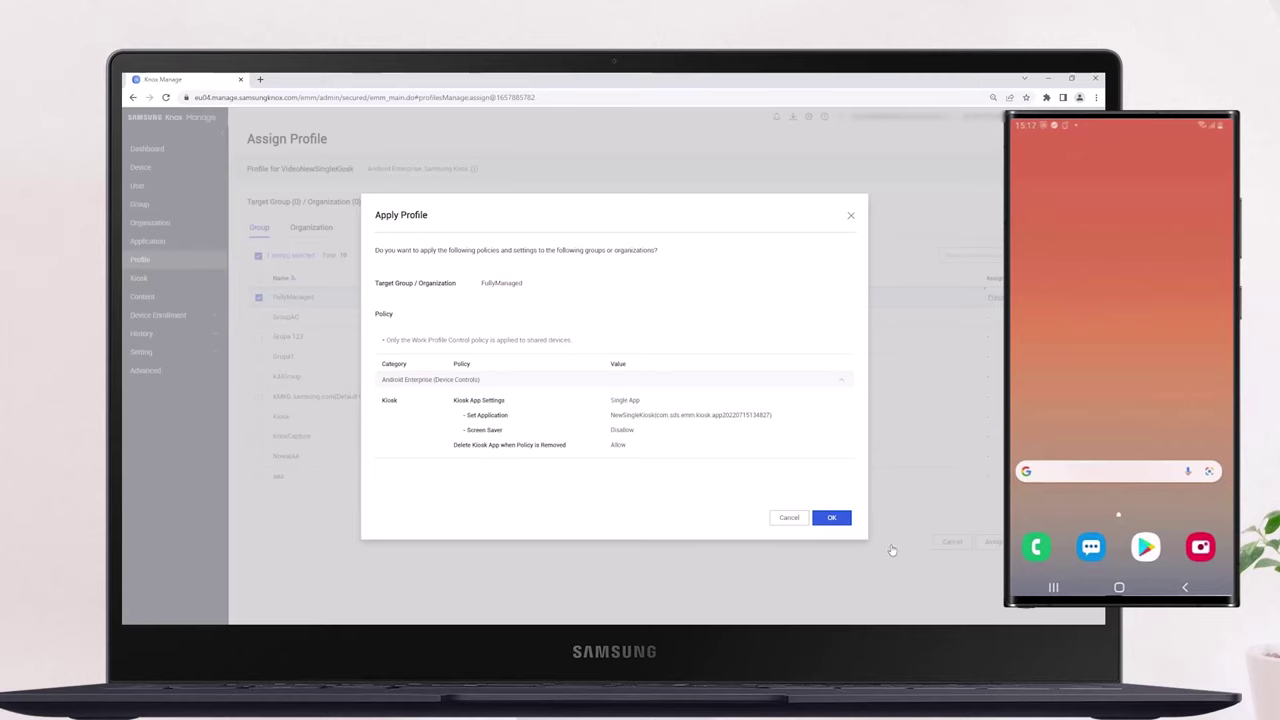
Confirm applying VideoNewSingleKiosk to FullyManaged and let the kiosk install on the phone
left_click(837, 521)
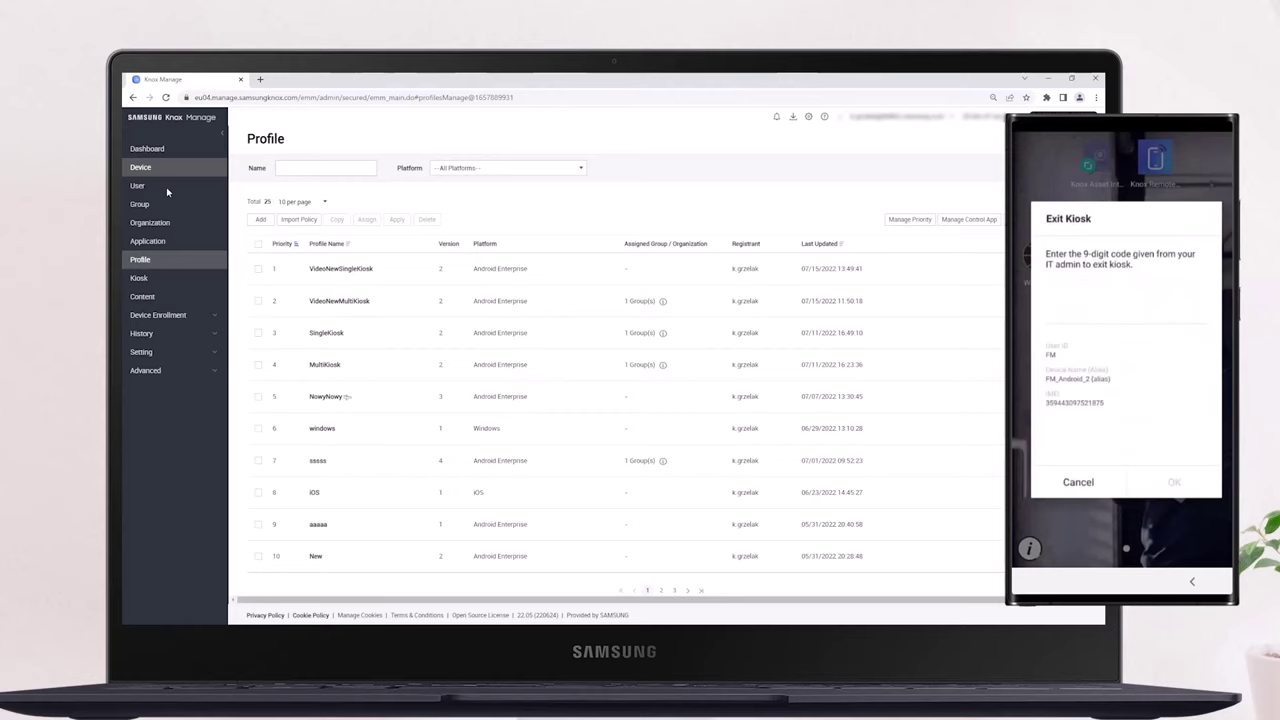
Read FM_Android_2's exit kiosk code from its device details and enter it on the phone
left_click(137, 169)
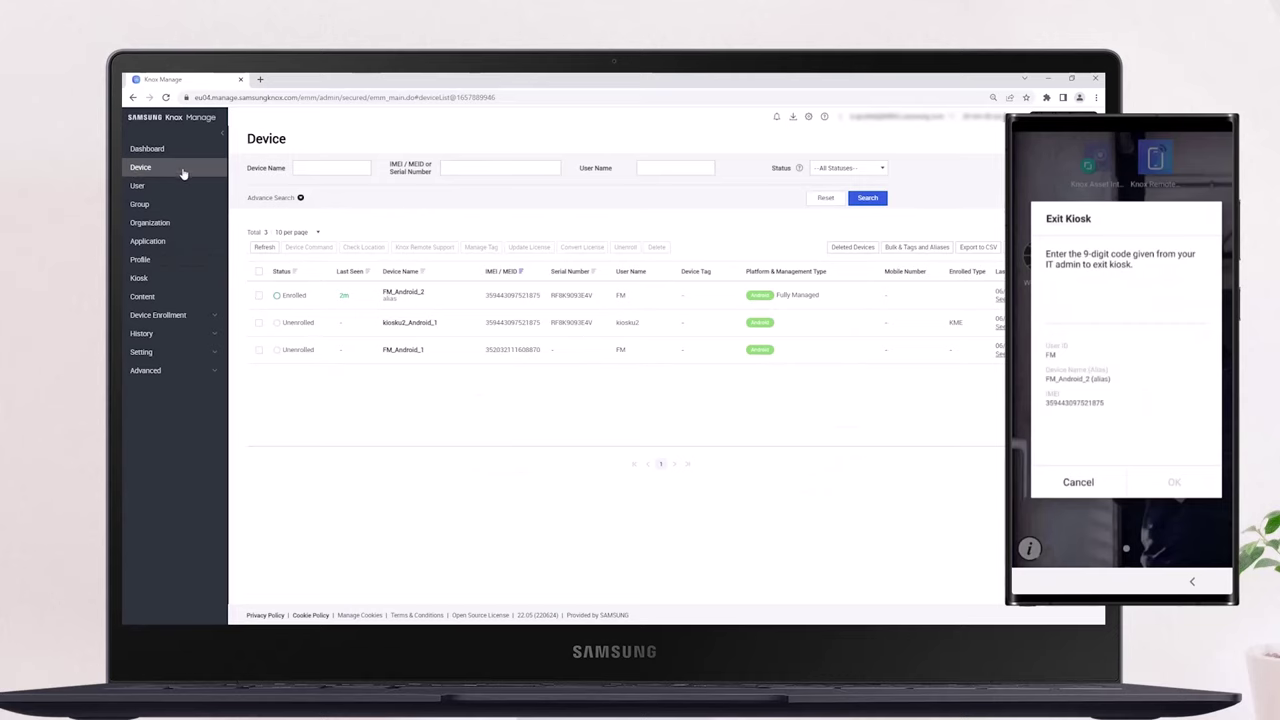
left_click(409, 292)
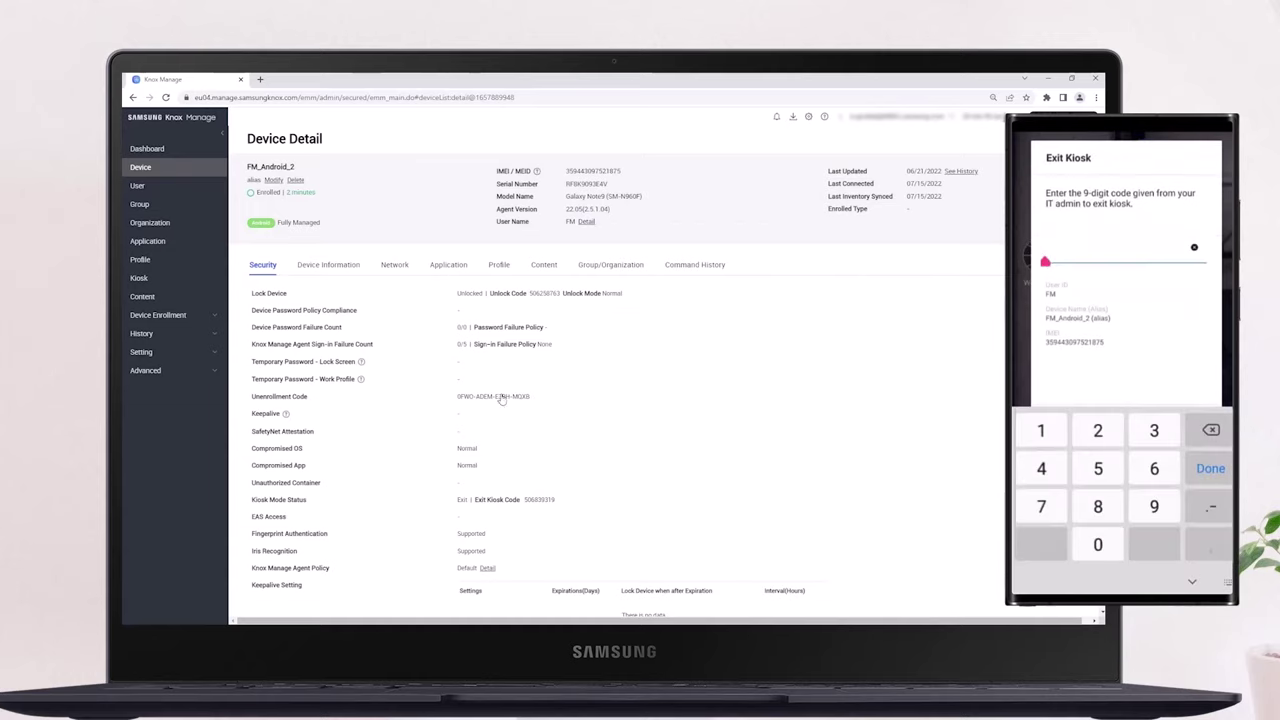
type("5")
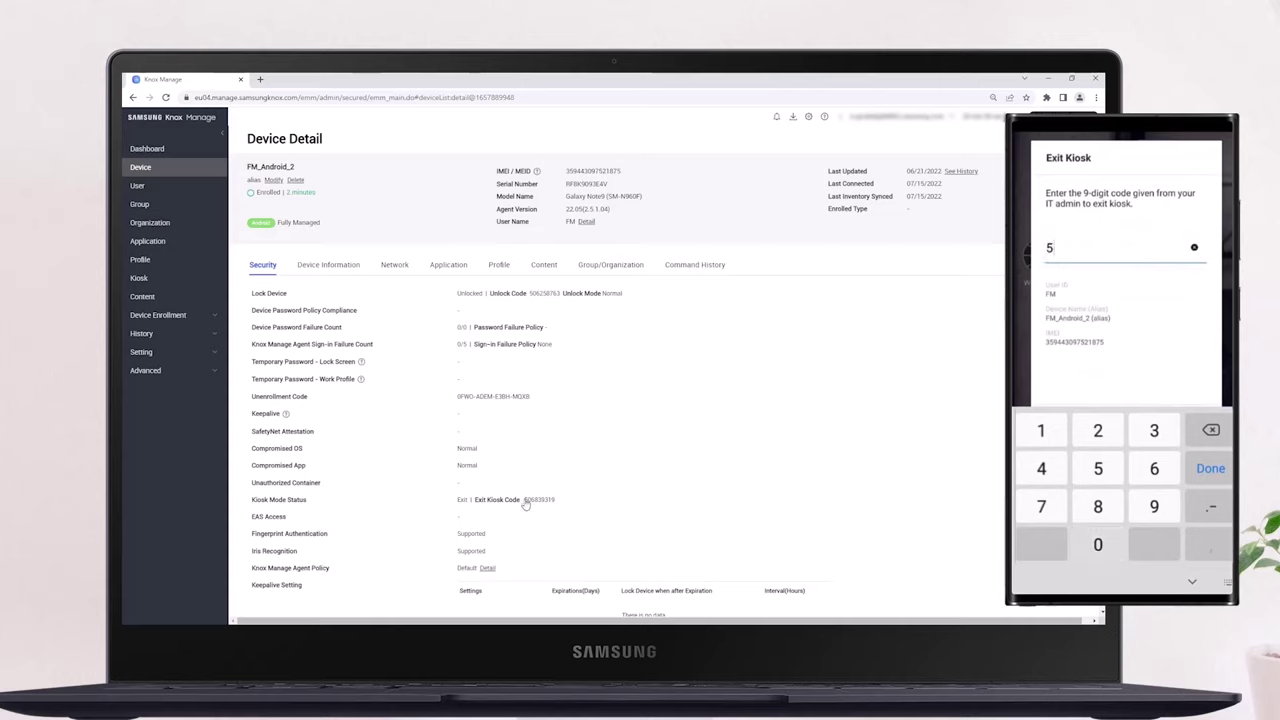
type("06")
left_click_drag(524, 499, 555, 503)
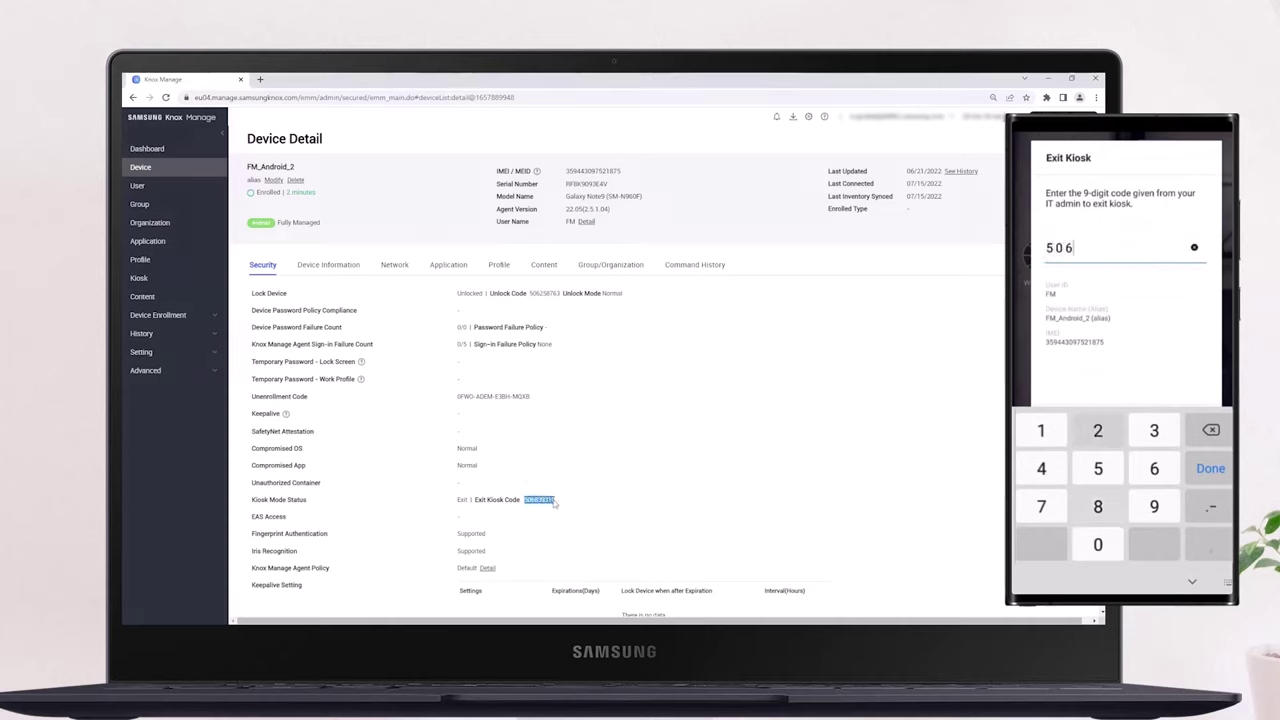
type("83")
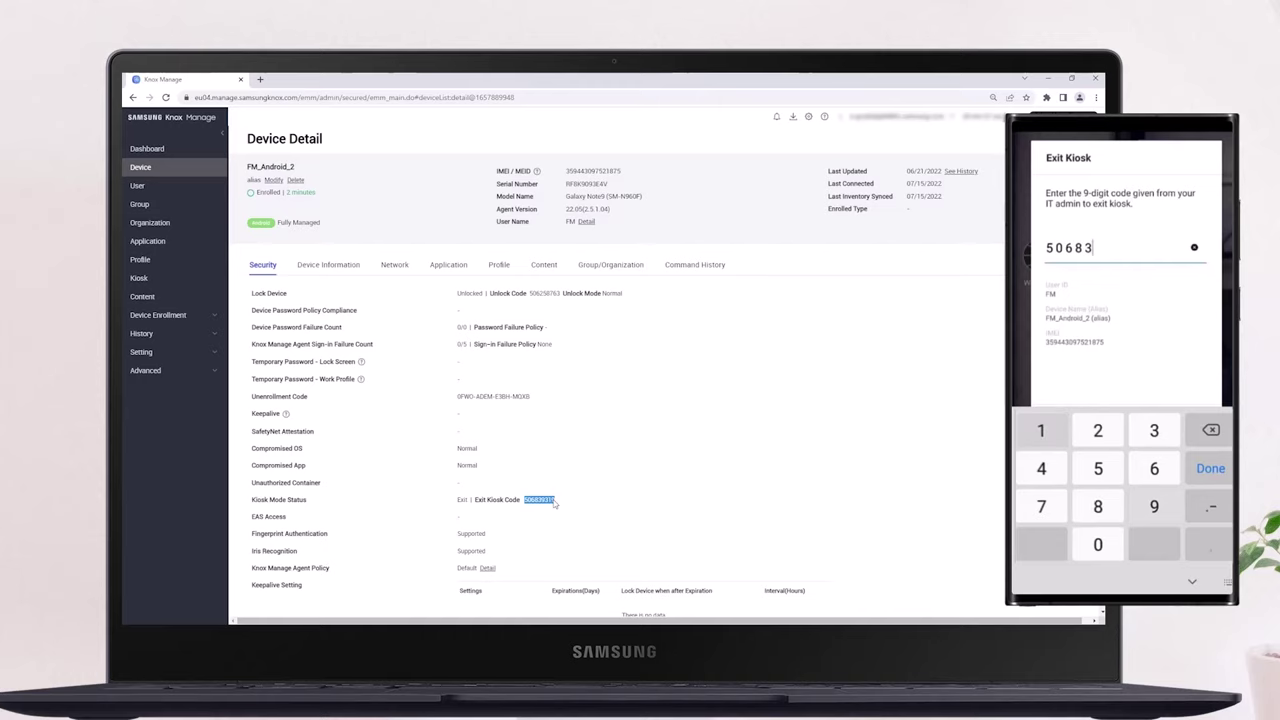
type("5163")
key("Return")
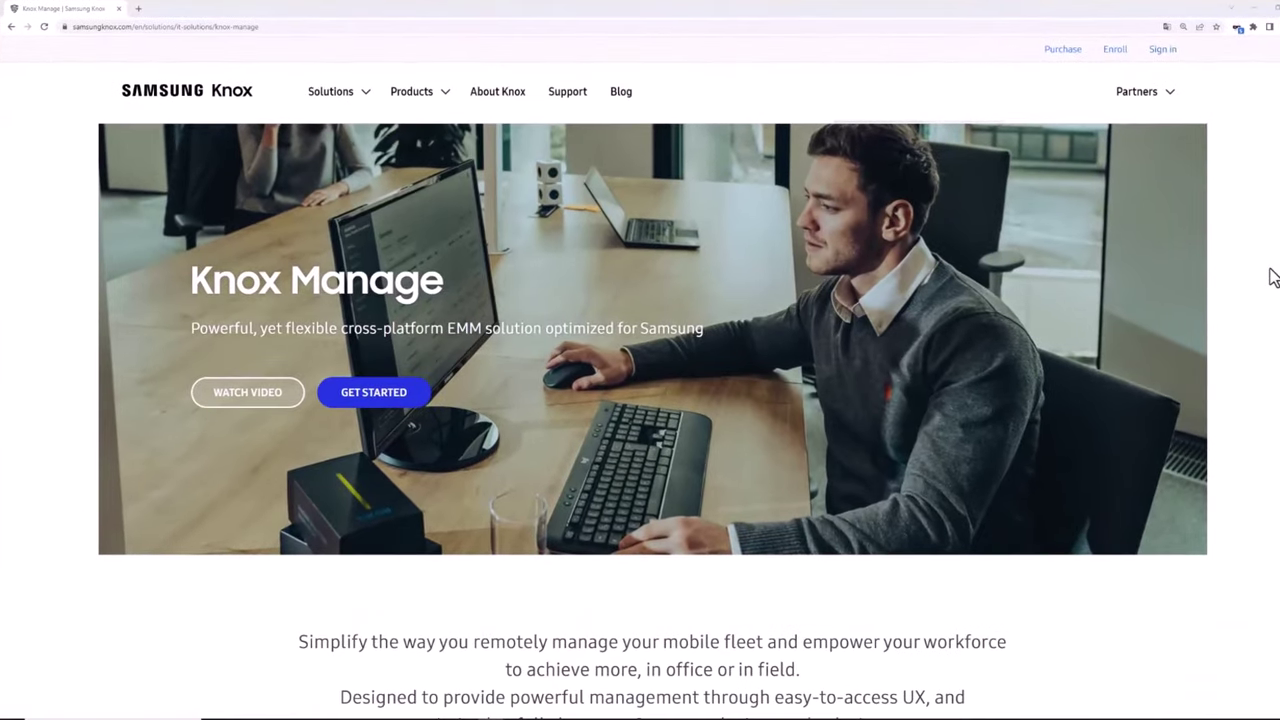
Scroll down the Knox Manage product page to the Empowered by Samsung section
scroll(1273, 277, "down", 3)
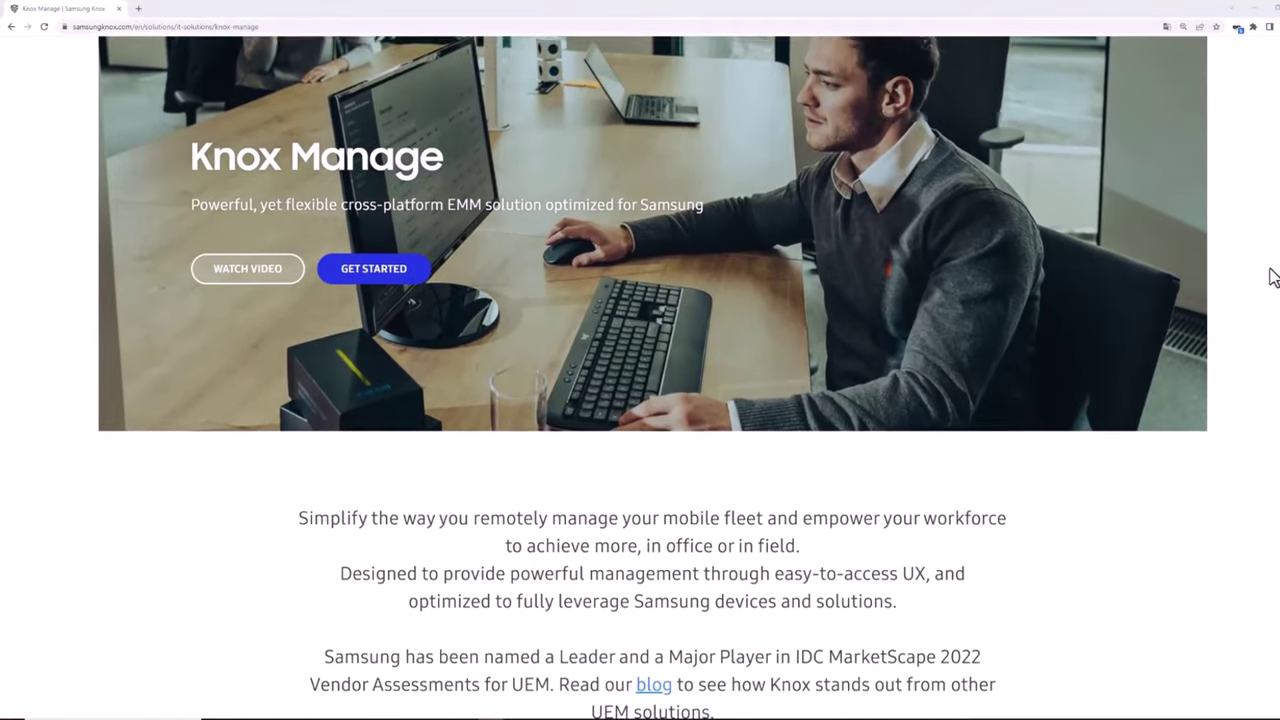
scroll(1273, 277, "down", 4)
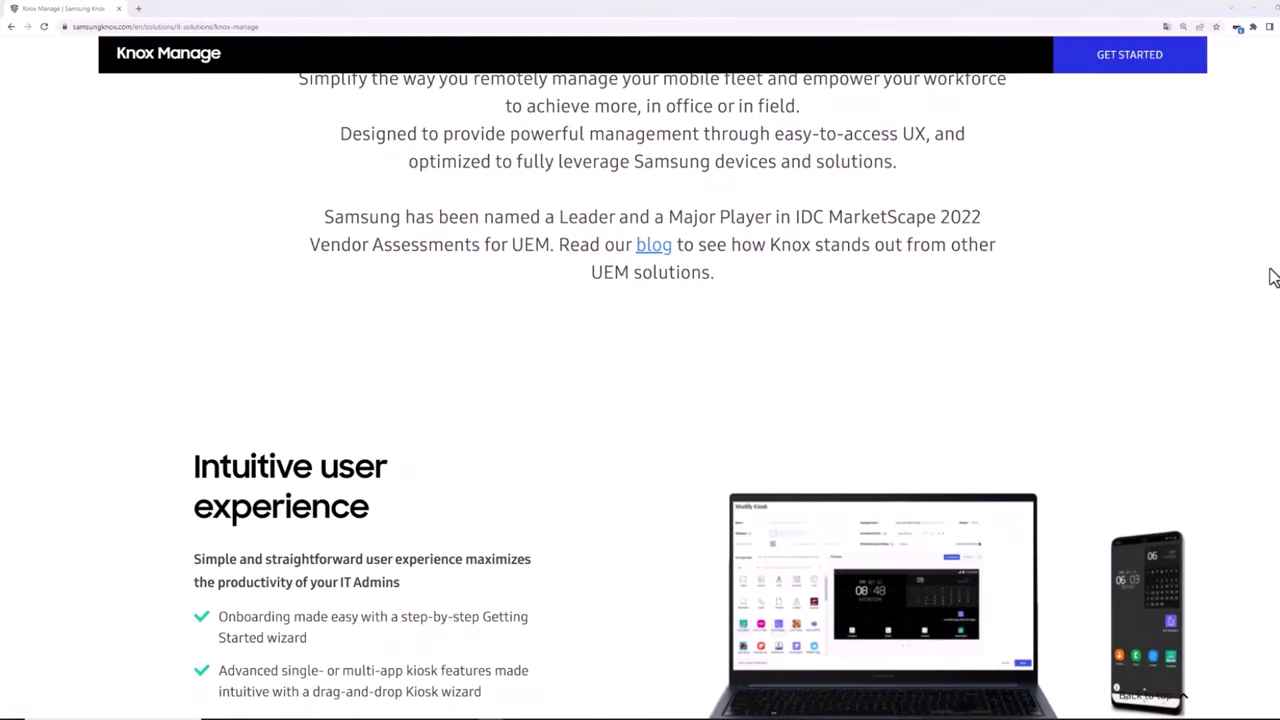
scroll(1273, 277, "down", 1)
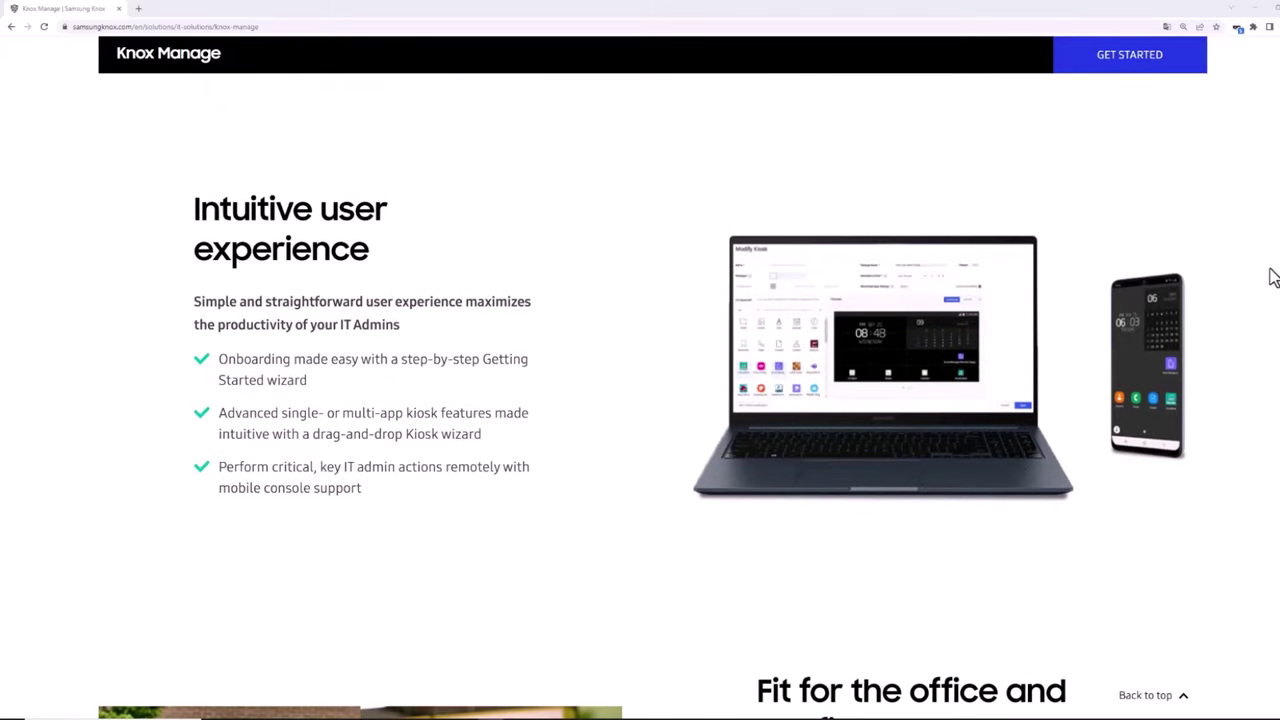
scroll(1273, 277, "down", 3)
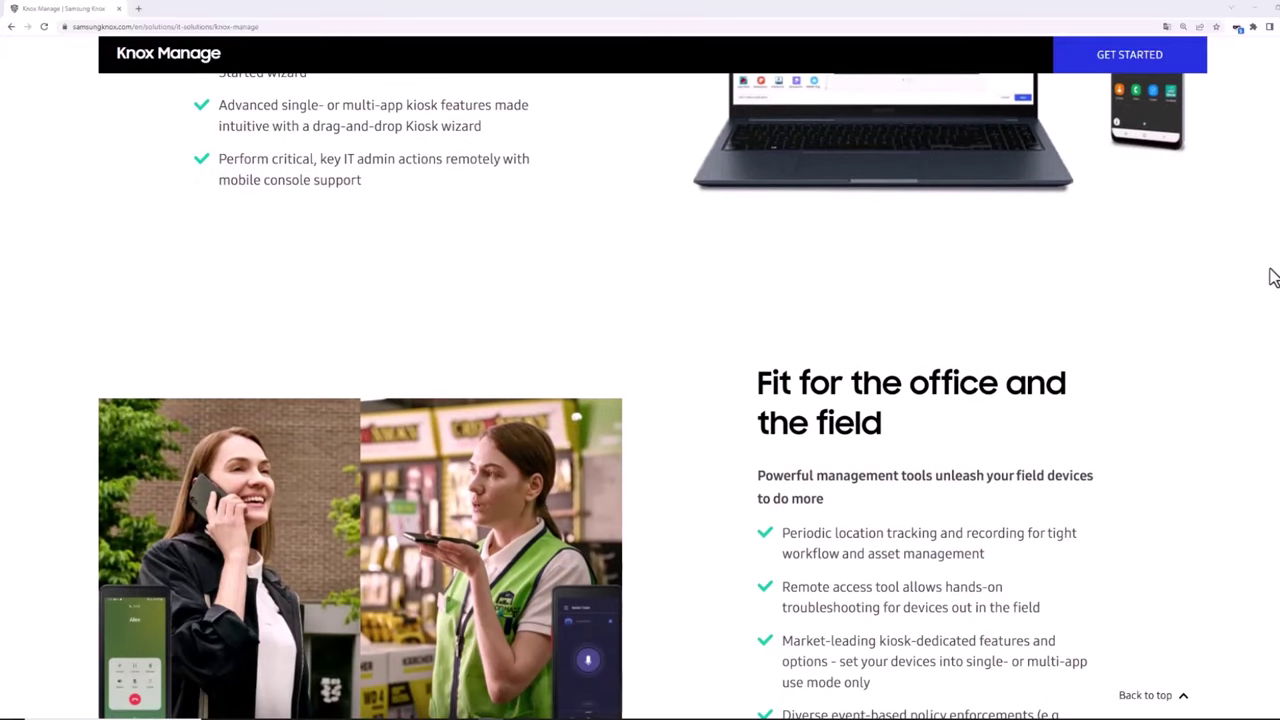
scroll(1273, 277, "down", 1)
scroll(1273, 277, "down", 1)
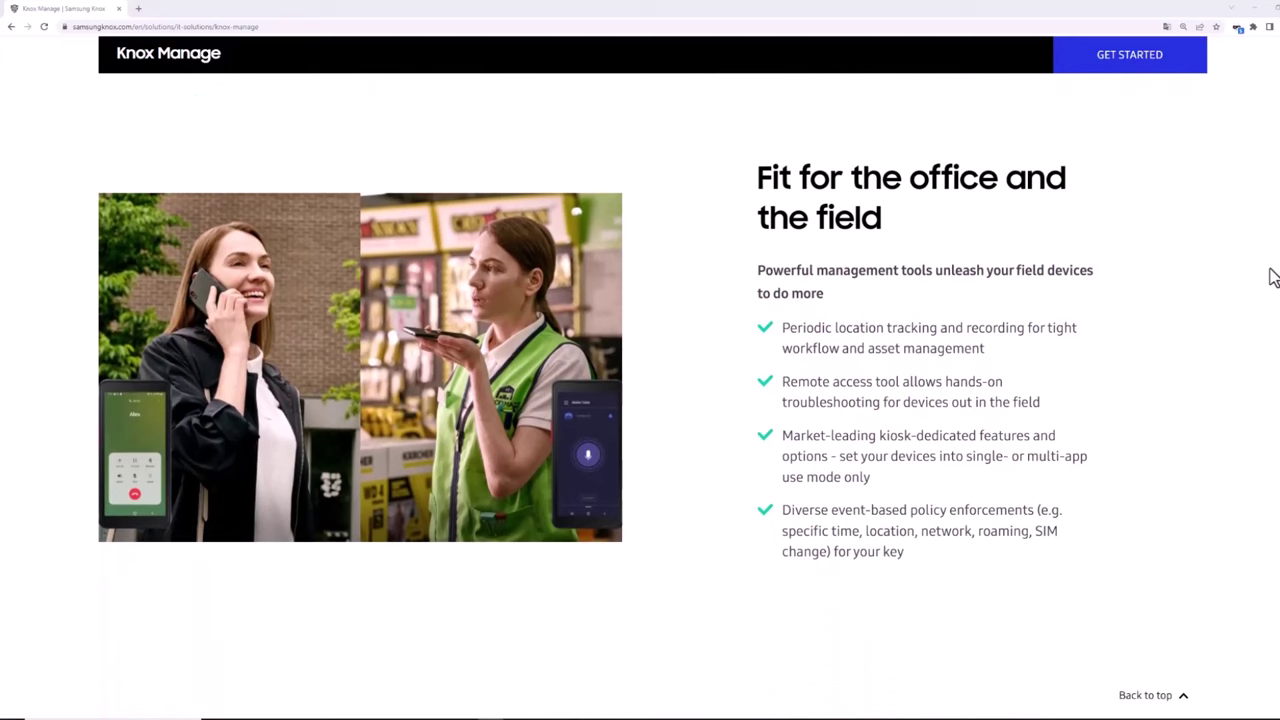
scroll(1273, 277, "down", 3)
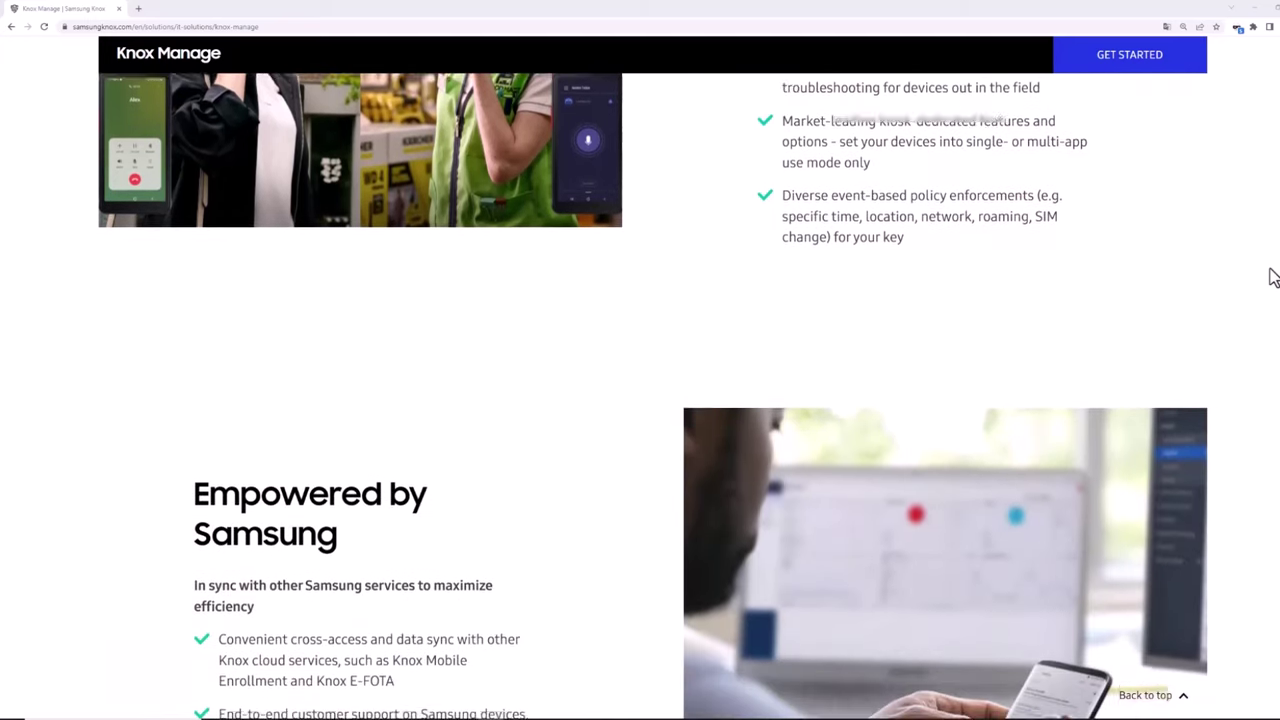
scroll(1273, 277, "down", 2)
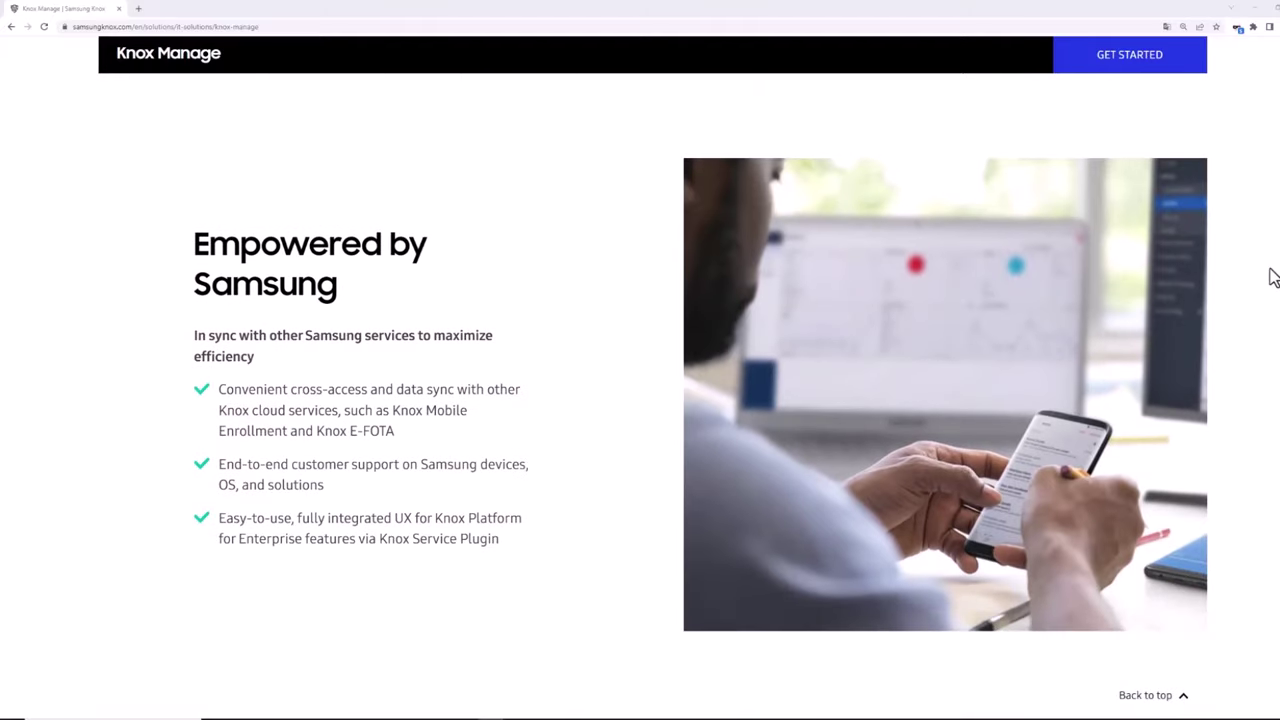